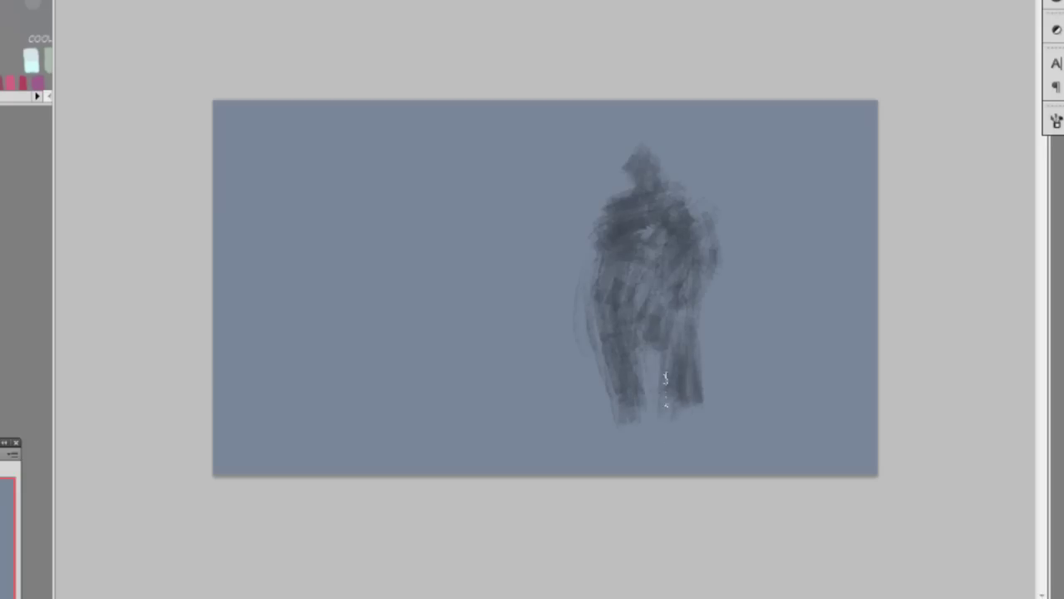
Step: Choose another brush and darken the large figure's shoulders and chest, undoing the unwanted strokes
{"action": "right_click", "coordinate": [712, 279]}
{"action": "key", "text": "Escape"}
{"action": "right_click", "coordinate": [734, 338]}
{"action": "left_click", "coordinate": [757, 584]}
{"action": "key", "text": "ctrl+z"}
{"action": "mouse_move", "coordinate": [696, 244]}
{"action": "left_mouse_down"}
{"action": "mouse_move", "coordinate": [663, 277]}
{"action": "mouse_move", "coordinate": [667, 229]}
{"action": "mouse_move", "coordinate": [674, 264]}
{"action": "mouse_move", "coordinate": [622, 207]}
{"action": "mouse_move", "coordinate": [672, 271]}
{"action": "mouse_move", "coordinate": [697, 220]}
{"action": "mouse_move", "coordinate": [659, 162]}
{"action": "mouse_move", "coordinate": [661, 197]}
{"action": "mouse_move", "coordinate": [695, 199]}
{"action": "mouse_move", "coordinate": [711, 236]}
{"action": "left_mouse_up"}
{"action": "mouse_move", "coordinate": [647, 201]}
{"action": "left_mouse_down"}
{"action": "mouse_move", "coordinate": [645, 221]}
{"action": "mouse_move", "coordinate": [678, 204]}
{"action": "mouse_move", "coordinate": [713, 212]}
{"action": "mouse_move", "coordinate": [609, 212]}
{"action": "left_mouse_up"}
{"action": "key", "text": "ctrl+alt+z"}
{"action": "key", "text": "ctrl+alt+z"}
Step: Paint the large figure's feet and darken the waist and upper legs with a second brush
{"action": "mouse_move", "coordinate": [621, 391]}
{"action": "left_mouse_down"}
{"action": "mouse_move", "coordinate": [677, 376]}
{"action": "mouse_move", "coordinate": [674, 398]}
{"action": "mouse_move", "coordinate": [688, 431]}
{"action": "mouse_move", "coordinate": [711, 440]}
{"action": "left_mouse_up"}
{"action": "left_click_drag", "start_coordinate": [626, 287], "coordinate": [630, 356]}
{"action": "right_click", "coordinate": [637, 337]}
{"action": "left_click", "coordinate": [686, 478]}
{"action": "left_click", "coordinate": [887, 285]}
{"action": "mouse_move", "coordinate": [633, 311]}
{"action": "left_mouse_down"}
{"action": "mouse_move", "coordinate": [649, 347]}
{"action": "mouse_move", "coordinate": [652, 303]}
{"action": "mouse_move", "coordinate": [646, 364]}
{"action": "mouse_move", "coordinate": [665, 315]}
{"action": "mouse_move", "coordinate": [673, 352]}
{"action": "mouse_move", "coordinate": [637, 265]}
{"action": "mouse_move", "coordinate": [695, 323]}
{"action": "left_mouse_up"}
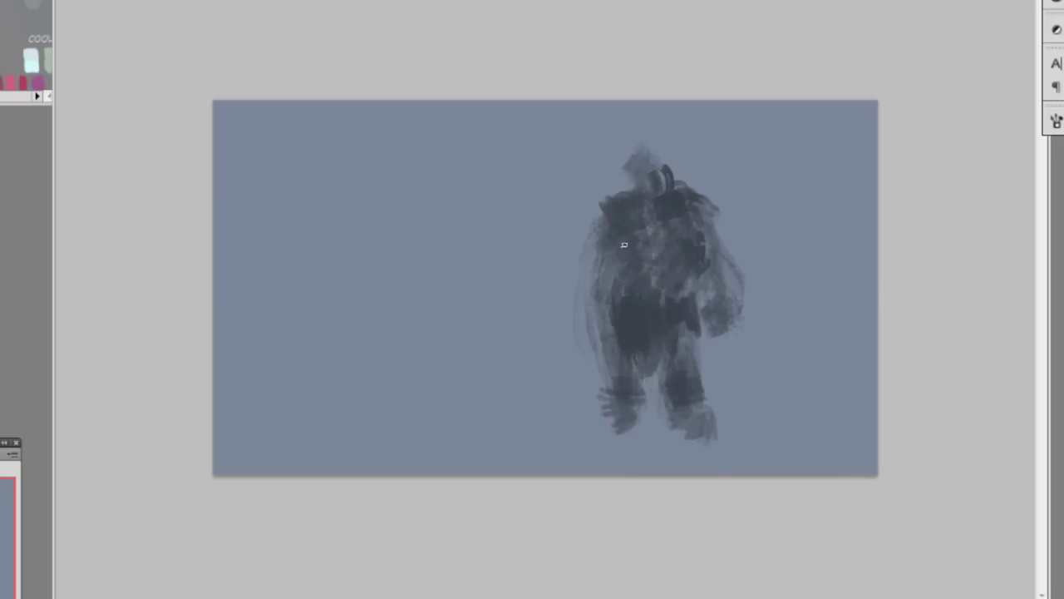
Step: Build up the large figure's arm, head and boots, and extend the hanging cloak outward to a dark point
{"action": "left_click_drag", "start_coordinate": [592, 248], "coordinate": [595, 256]}
{"action": "left_click_drag", "start_coordinate": [634, 164], "coordinate": [637, 158]}
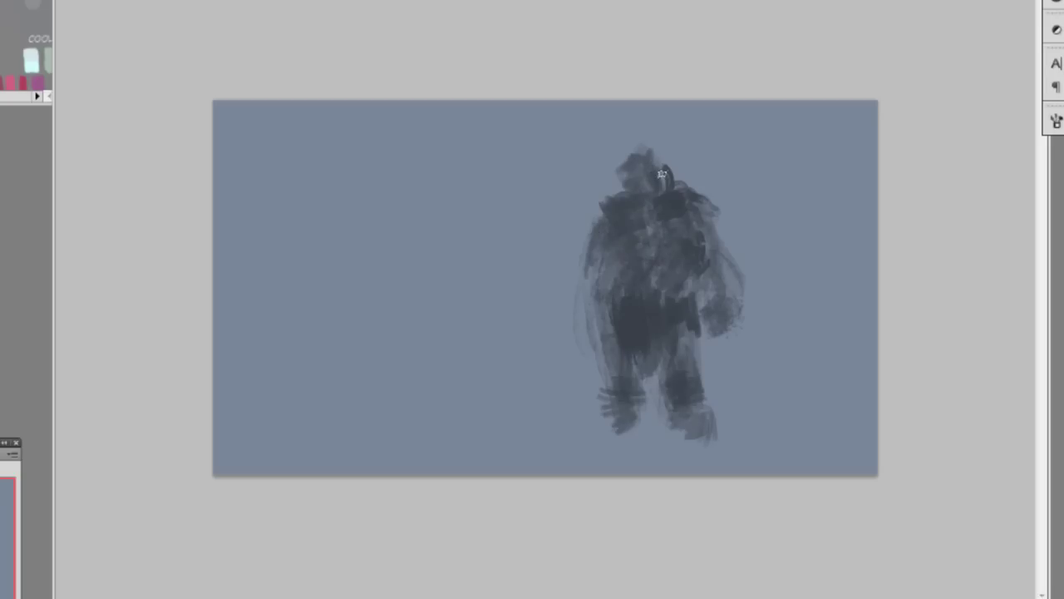
{"action": "mouse_move", "coordinate": [736, 306]}
{"action": "left_mouse_down"}
{"action": "mouse_move", "coordinate": [747, 349]}
{"action": "mouse_move", "coordinate": [721, 314]}
{"action": "mouse_move", "coordinate": [731, 301]}
{"action": "mouse_move", "coordinate": [720, 240]}
{"action": "mouse_move", "coordinate": [760, 334]}
{"action": "mouse_move", "coordinate": [709, 366]}
{"action": "left_mouse_up"}
{"action": "mouse_move", "coordinate": [634, 378]}
{"action": "left_mouse_down"}
{"action": "mouse_move", "coordinate": [622, 411]}
{"action": "mouse_move", "coordinate": [629, 440]}
{"action": "left_mouse_up"}
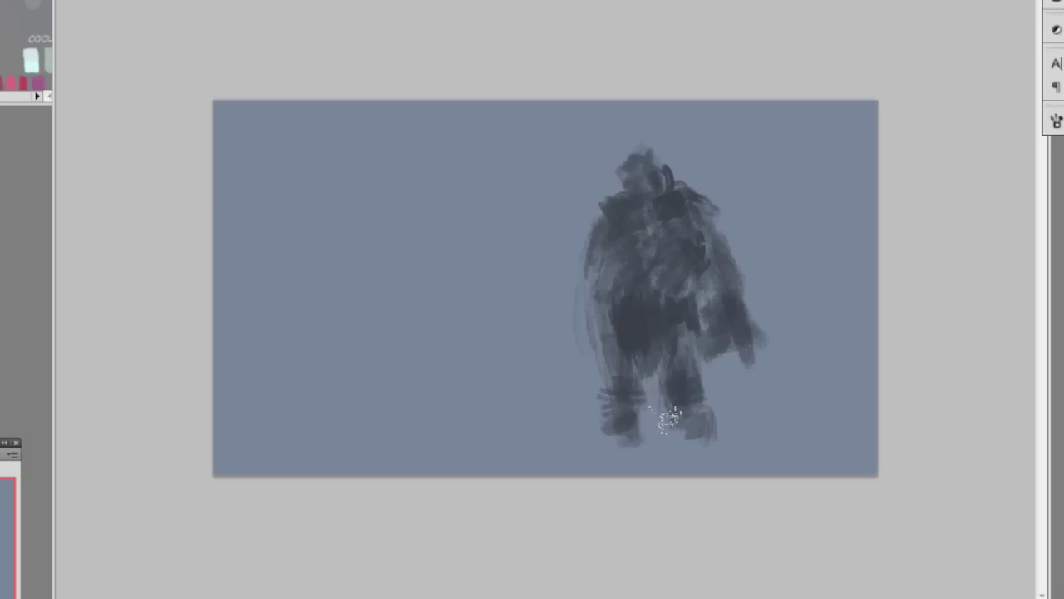
Step: Block in a smaller dark figure beside the large one, with a head, torso, arms and legs
{"action": "mouse_move", "coordinate": [521, 257]}
{"action": "left_mouse_down"}
{"action": "mouse_move", "coordinate": [525, 250]}
{"action": "mouse_move", "coordinate": [542, 267]}
{"action": "mouse_move", "coordinate": [540, 241]}
{"action": "mouse_move", "coordinate": [527, 238]}
{"action": "mouse_move", "coordinate": [543, 241]}
{"action": "left_mouse_up"}
{"action": "right_click", "coordinate": [548, 305]}
{"action": "double_click", "coordinate": [573, 527]}
{"action": "mouse_move", "coordinate": [558, 283]}
{"action": "left_mouse_down"}
{"action": "mouse_move", "coordinate": [500, 297]}
{"action": "mouse_move", "coordinate": [557, 309]}
{"action": "mouse_move", "coordinate": [555, 365]}
{"action": "mouse_move", "coordinate": [513, 303]}
{"action": "mouse_move", "coordinate": [540, 382]}
{"action": "mouse_move", "coordinate": [523, 301]}
{"action": "mouse_move", "coordinate": [523, 384]}
{"action": "mouse_move", "coordinate": [515, 374]}
{"action": "mouse_move", "coordinate": [511, 355]}
{"action": "mouse_move", "coordinate": [535, 393]}
{"action": "mouse_move", "coordinate": [562, 391]}
{"action": "mouse_move", "coordinate": [557, 382]}
{"action": "mouse_move", "coordinate": [526, 407]}
{"action": "left_mouse_up"}
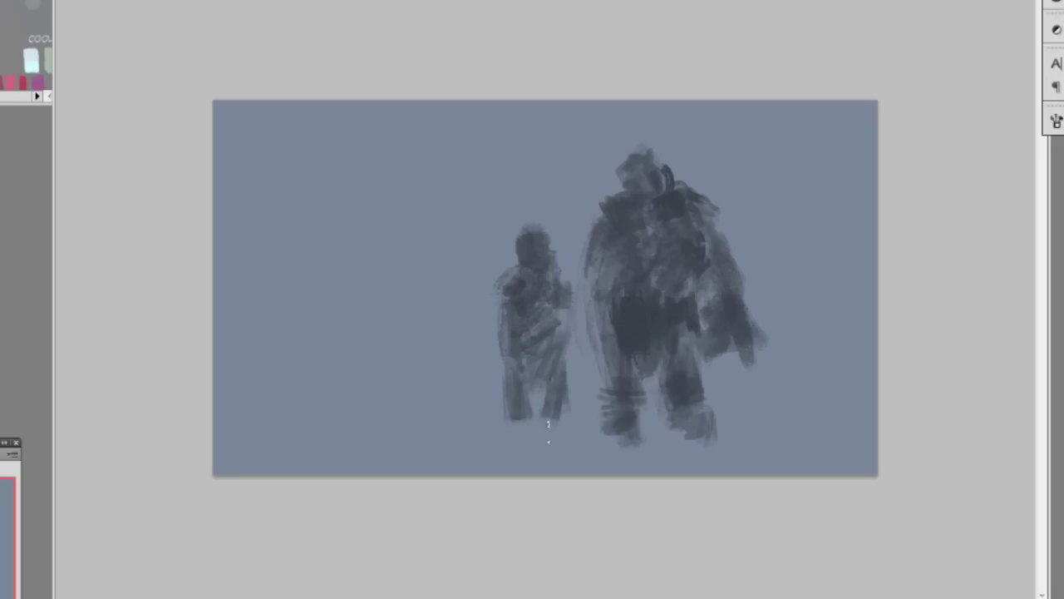
{"action": "left_click_drag", "start_coordinate": [493, 301], "coordinate": [489, 324]}
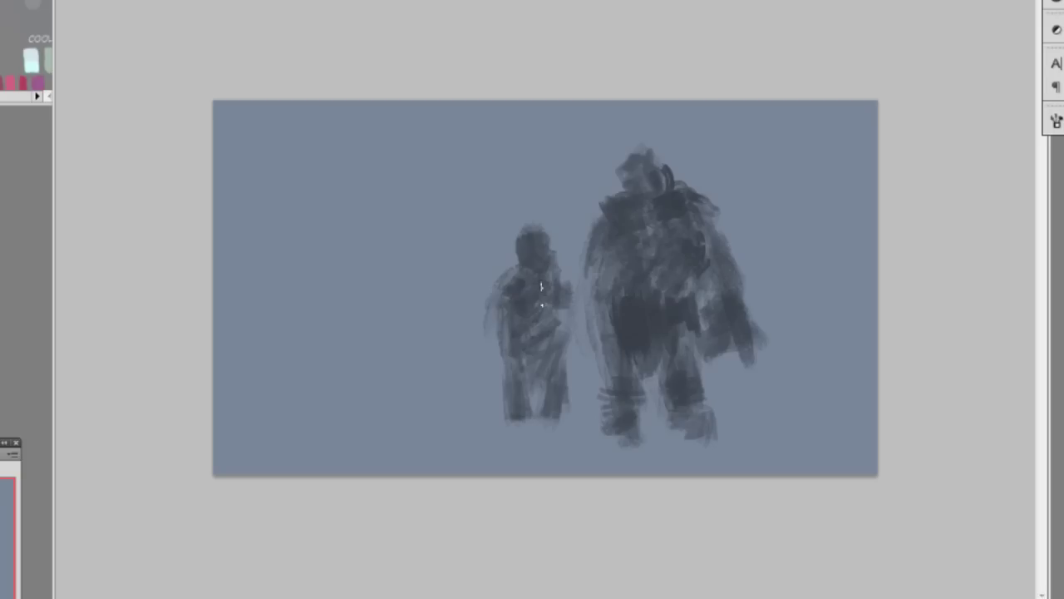
Step: Add a dark collar, dark arms and a spiky bundle to the small figure, plus a dark patch on the large figure's side
{"action": "right_click", "coordinate": [551, 293]}
{"action": "key", "text": "Escape"}
{"action": "mouse_move", "coordinate": [532, 279]}
{"action": "left_mouse_down"}
{"action": "mouse_move", "coordinate": [557, 306]}
{"action": "mouse_move", "coordinate": [559, 287]}
{"action": "mouse_move", "coordinate": [564, 327]}
{"action": "mouse_move", "coordinate": [565, 291]}
{"action": "mouse_move", "coordinate": [510, 283]}
{"action": "mouse_move", "coordinate": [490, 325]}
{"action": "mouse_move", "coordinate": [505, 349]}
{"action": "left_mouse_up"}
{"action": "left_click_drag", "start_coordinate": [566, 337], "coordinate": [572, 375]}
{"action": "left_click_drag", "start_coordinate": [502, 296], "coordinate": [457, 388]}
{"action": "mouse_move", "coordinate": [499, 319]}
{"action": "left_mouse_down"}
{"action": "mouse_move", "coordinate": [482, 365]}
{"action": "mouse_move", "coordinate": [467, 335]}
{"action": "mouse_move", "coordinate": [494, 349]}
{"action": "left_mouse_up"}
{"action": "key", "text": "ctrl+z"}
{"action": "mouse_move", "coordinate": [692, 270]}
{"action": "left_mouse_down"}
{"action": "mouse_move", "coordinate": [671, 278]}
{"action": "mouse_move", "coordinate": [689, 283]}
{"action": "left_mouse_up"}
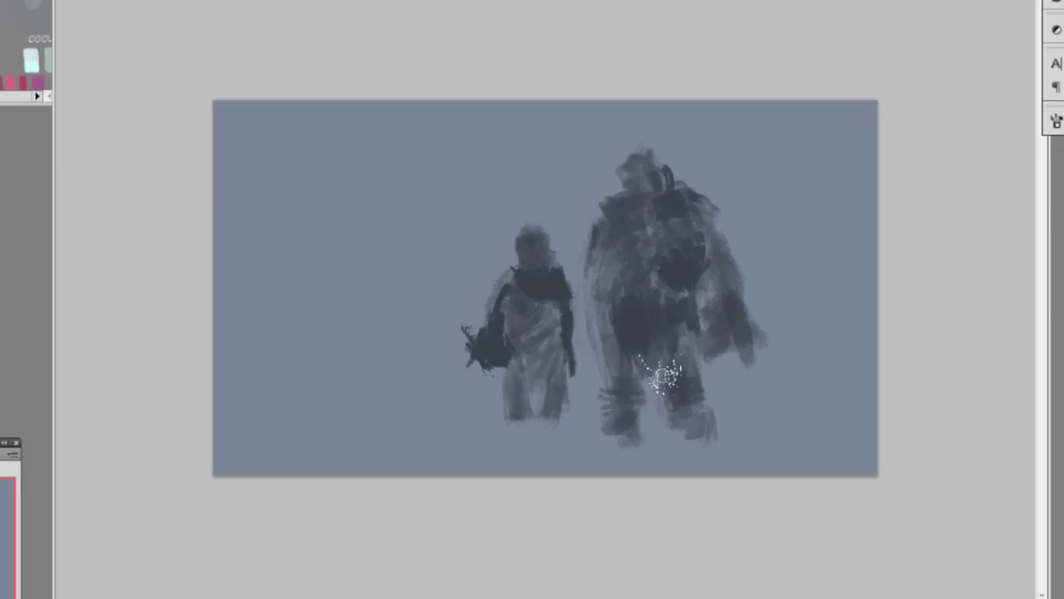
Step: Paint broad pale blue snow strokes across the ground around both figures with a flat, angled brush
{"action": "right_click", "coordinate": [665, 374]}
{"action": "left_click", "coordinate": [919, 388]}
{"action": "left_click_drag", "start_coordinate": [865, 443], "coordinate": [594, 470]}
{"action": "left_click_drag", "start_coordinate": [865, 464], "coordinate": [532, 473]}
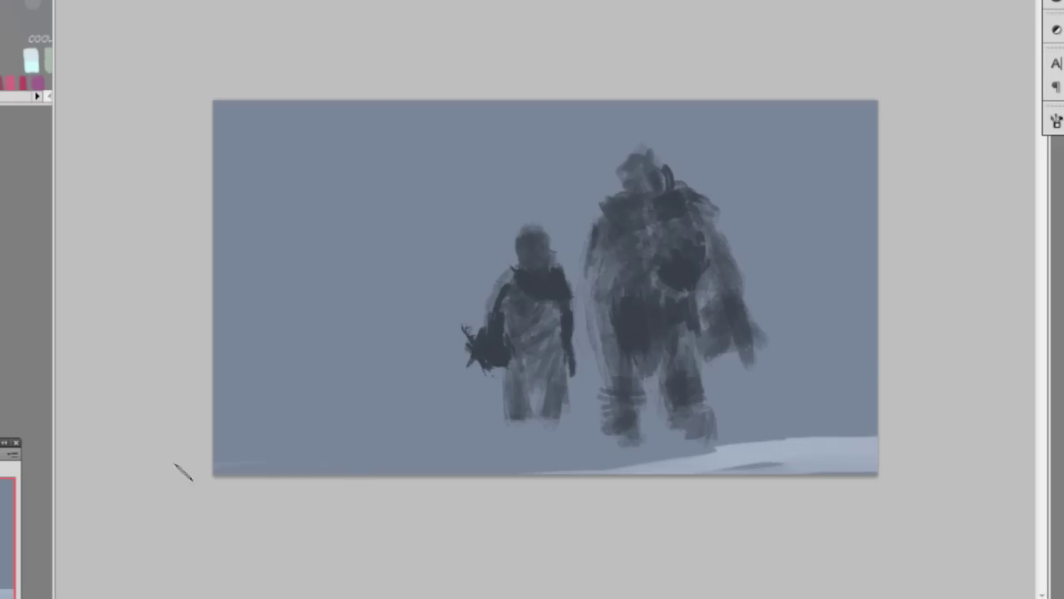
{"action": "left_click_drag", "start_coordinate": [215, 467], "coordinate": [715, 451]}
{"action": "left_click_drag", "start_coordinate": [875, 441], "coordinate": [387, 444]}
{"action": "left_click_drag", "start_coordinate": [565, 429], "coordinate": [214, 421]}
{"action": "left_click_drag", "start_coordinate": [214, 410], "coordinate": [875, 408]}
{"action": "left_click_drag", "start_coordinate": [690, 411], "coordinate": [871, 410]}
{"action": "left_click_drag", "start_coordinate": [852, 424], "coordinate": [553, 408]}
{"action": "mouse_move", "coordinate": [218, 410]}
{"action": "left_mouse_down"}
{"action": "mouse_move", "coordinate": [291, 393]}
{"action": "mouse_move", "coordinate": [603, 392]}
{"action": "left_mouse_up"}
{"action": "mouse_move", "coordinate": [220, 383]}
{"action": "left_mouse_down"}
{"action": "mouse_move", "coordinate": [718, 457]}
{"action": "mouse_move", "coordinate": [139, 466]}
{"action": "mouse_move", "coordinate": [956, 414]}
{"action": "mouse_move", "coordinate": [336, 380]}
{"action": "mouse_move", "coordinate": [903, 361]}
{"action": "mouse_move", "coordinate": [195, 344]}
{"action": "mouse_move", "coordinate": [860, 368]}
{"action": "mouse_move", "coordinate": [598, 408]}
{"action": "left_mouse_up"}
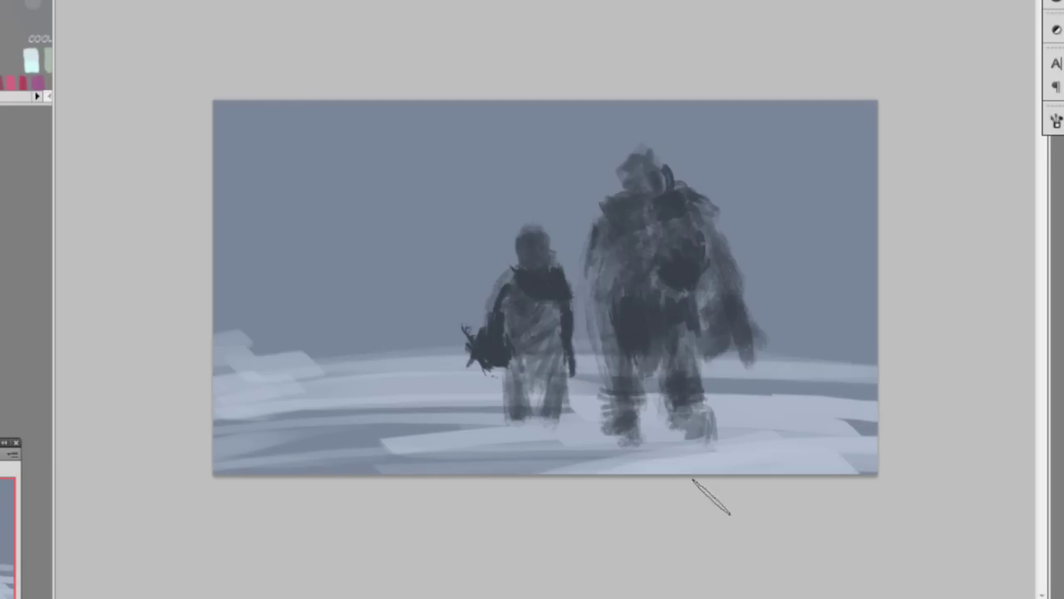
Step: Add brighter snow streaks across the foreground and along the snowbank on the far left
{"action": "mouse_move", "coordinate": [297, 466]}
{"action": "left_mouse_down"}
{"action": "mouse_move", "coordinate": [577, 423]}
{"action": "mouse_move", "coordinate": [342, 460]}
{"action": "mouse_move", "coordinate": [780, 441]}
{"action": "mouse_move", "coordinate": [856, 458]}
{"action": "left_mouse_up"}
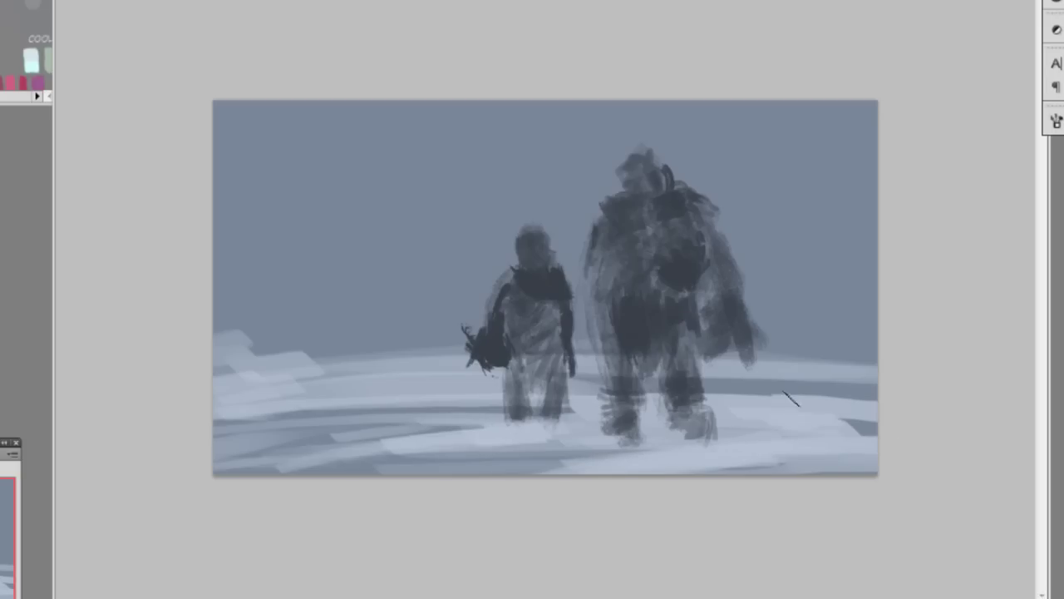
{"action": "left_click_drag", "start_coordinate": [250, 374], "coordinate": [291, 376]}
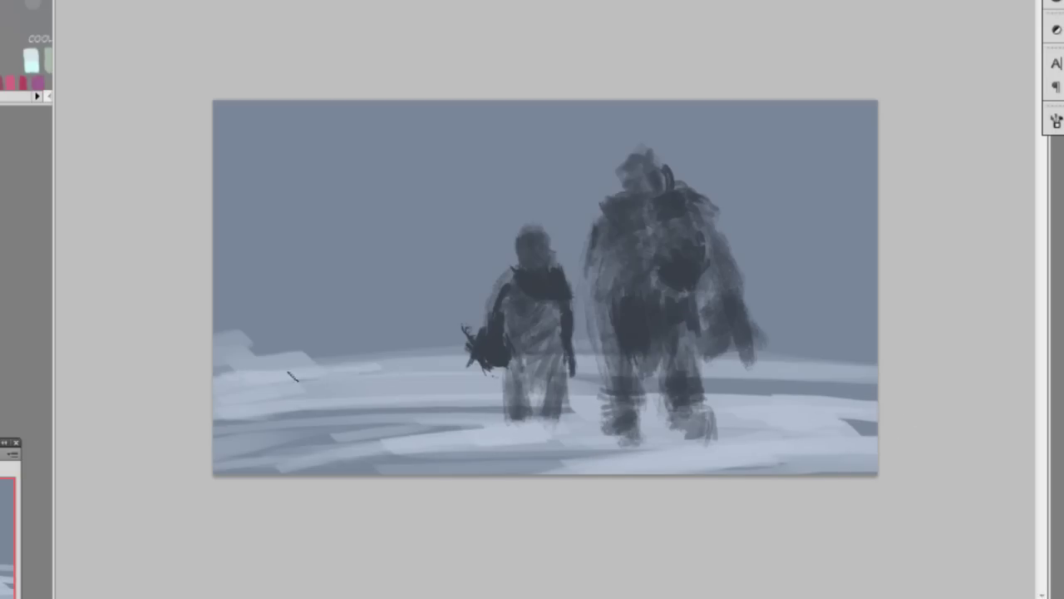
{"action": "left_click_drag", "start_coordinate": [374, 385], "coordinate": [312, 394]}
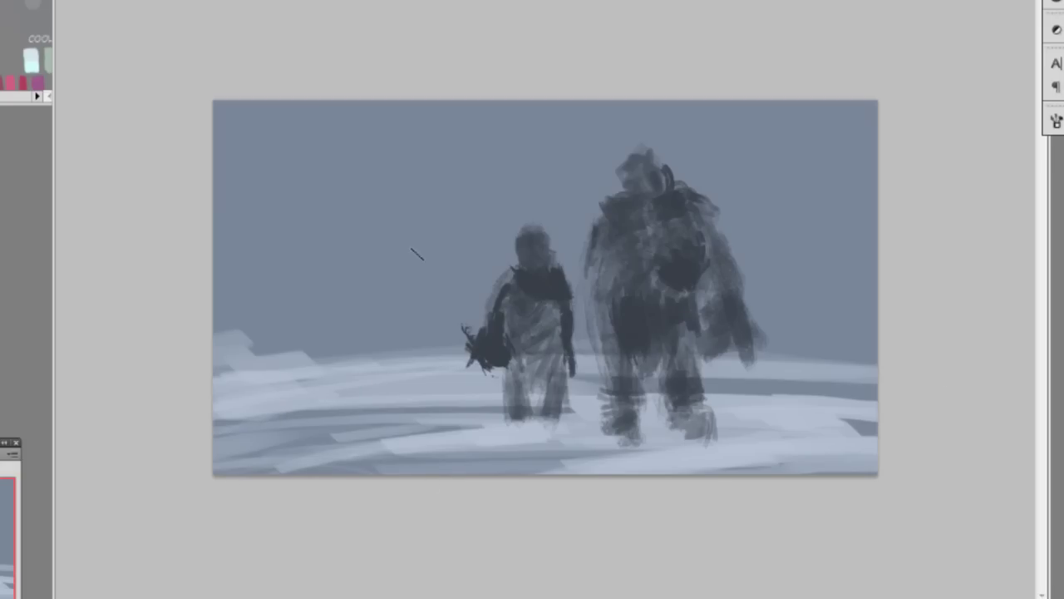
Step: Fill in a large pale snow slope descending from the upper left of the scene to behind the figures
{"action": "mouse_move", "coordinate": [235, 302]}
{"action": "left_mouse_down"}
{"action": "mouse_move", "coordinate": [292, 245]}
{"action": "mouse_move", "coordinate": [218, 248]}
{"action": "left_mouse_up"}
{"action": "key", "text": "ctrl+z"}
{"action": "mouse_move", "coordinate": [251, 209]}
{"action": "left_mouse_down"}
{"action": "mouse_move", "coordinate": [188, 232]}
{"action": "mouse_move", "coordinate": [261, 157]}
{"action": "mouse_move", "coordinate": [410, 340]}
{"action": "mouse_move", "coordinate": [300, 318]}
{"action": "left_mouse_up"}
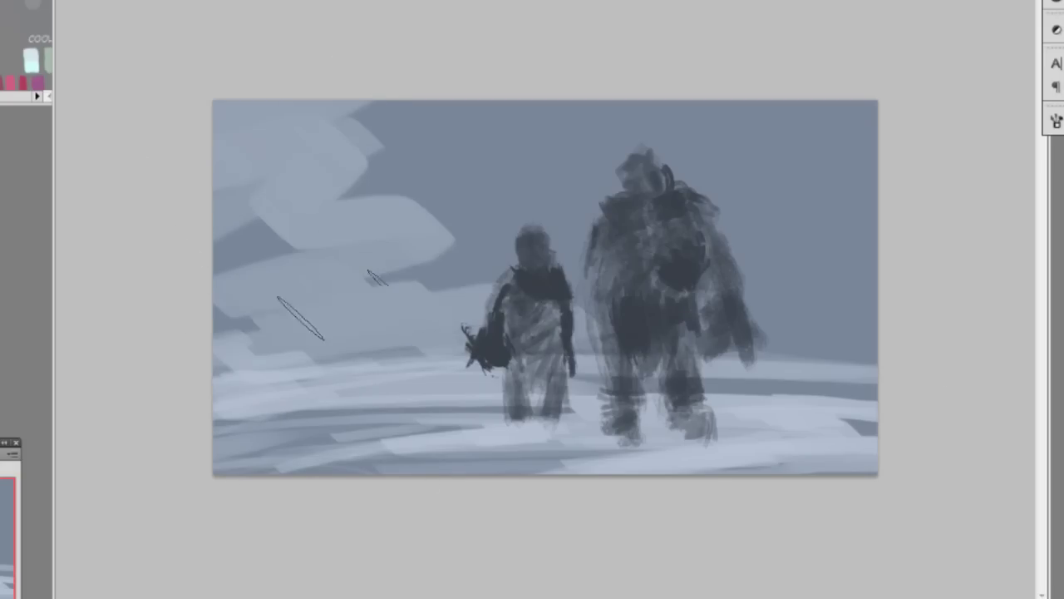
{"action": "left_click_drag", "start_coordinate": [378, 278], "coordinate": [294, 216]}
{"action": "left_click_drag", "start_coordinate": [379, 188], "coordinate": [572, 272]}
{"action": "left_click_drag", "start_coordinate": [499, 264], "coordinate": [420, 285]}
{"action": "mouse_move", "coordinate": [355, 298]}
{"action": "left_mouse_down"}
{"action": "mouse_move", "coordinate": [261, 169]}
{"action": "mouse_move", "coordinate": [194, 281]}
{"action": "left_mouse_up"}
{"action": "left_click_drag", "start_coordinate": [490, 258], "coordinate": [441, 241]}
{"action": "left_click_drag", "start_coordinate": [210, 297], "coordinate": [294, 292]}
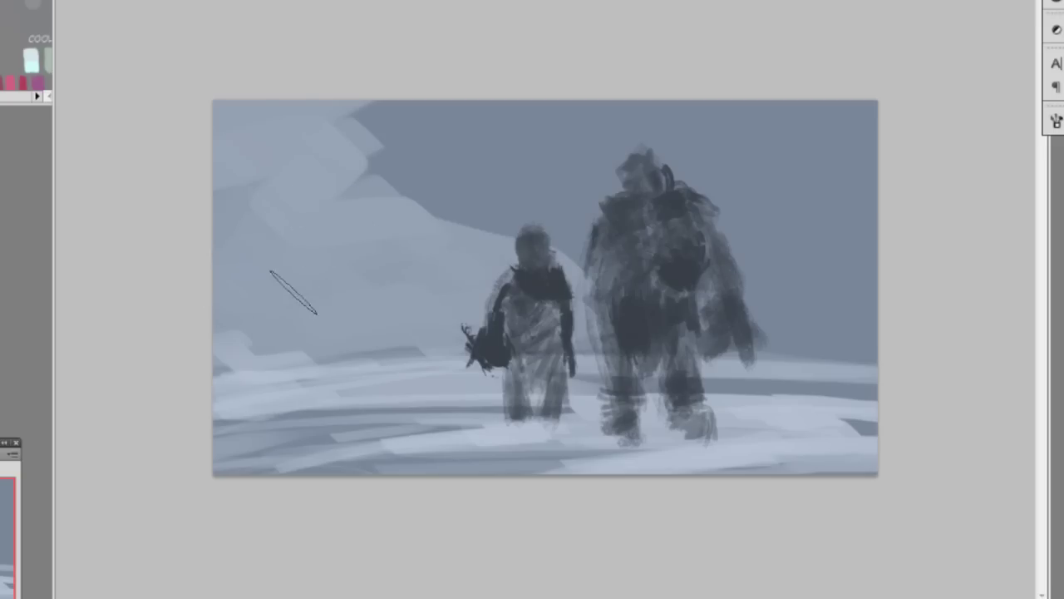
Step: Brush lighter highlights across the left snow slope
{"action": "mouse_move", "coordinate": [385, 267]}
{"action": "left_mouse_down"}
{"action": "mouse_move", "coordinate": [452, 278]}
{"action": "mouse_move", "coordinate": [532, 272]}
{"action": "left_mouse_up"}
{"action": "left_click_drag", "start_coordinate": [249, 310], "coordinate": [269, 268]}
{"action": "mouse_move", "coordinate": [403, 260]}
{"action": "left_mouse_down"}
{"action": "mouse_move", "coordinate": [320, 218]}
{"action": "mouse_move", "coordinate": [410, 189]}
{"action": "mouse_move", "coordinate": [342, 197]}
{"action": "left_mouse_up"}
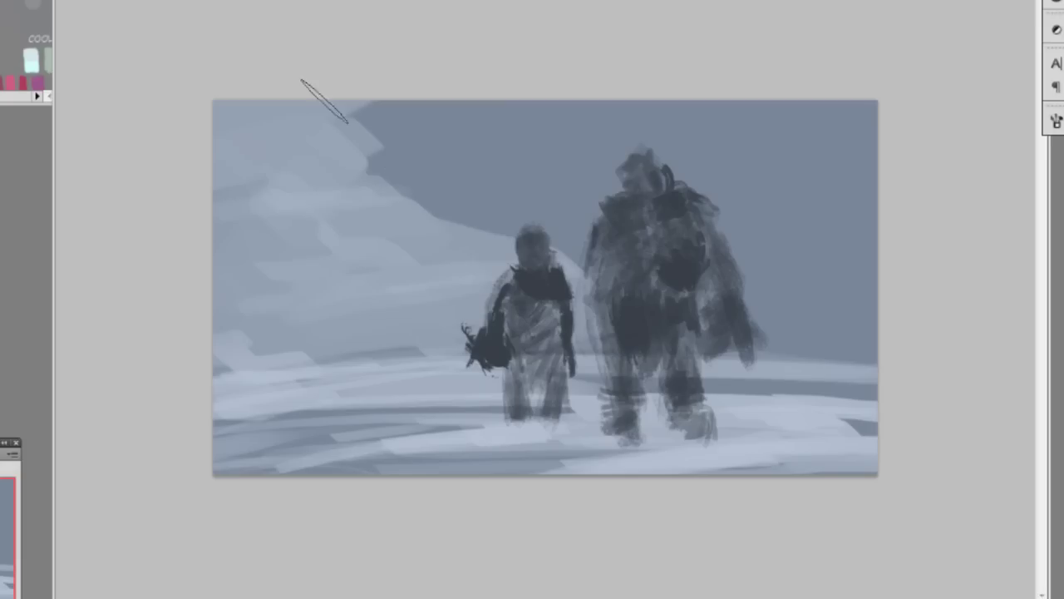
{"action": "left_click_drag", "start_coordinate": [769, 139], "coordinate": [878, 107]}
{"action": "mouse_move", "coordinate": [809, 176]}
{"action": "left_mouse_down"}
{"action": "mouse_move", "coordinate": [752, 225]}
{"action": "mouse_move", "coordinate": [831, 308]}
{"action": "mouse_move", "coordinate": [798, 320]}
{"action": "mouse_move", "coordinate": [850, 298]}
{"action": "left_mouse_up"}
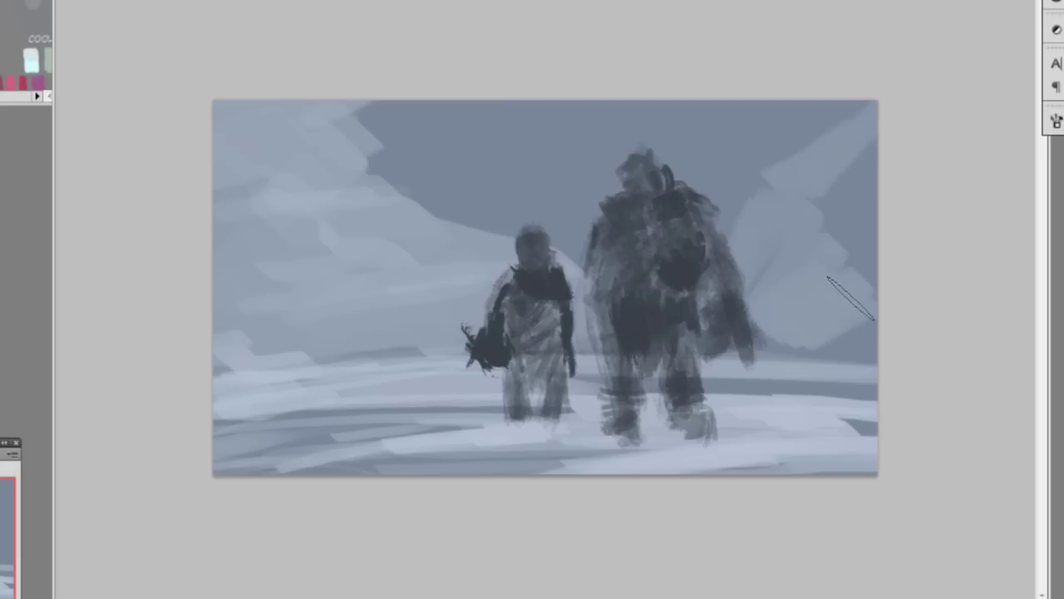
{"action": "key", "text": "ctrl+alt+z"}
{"action": "key", "text": "ctrl+alt+z"}
{"action": "key", "text": "ctrl+alt+z"}
Step: Paint a tall pale ice slope rising along the right edge of the background
{"action": "mouse_move", "coordinate": [812, 114]}
{"action": "left_mouse_down"}
{"action": "mouse_move", "coordinate": [789, 340]}
{"action": "mouse_move", "coordinate": [868, 259]}
{"action": "mouse_move", "coordinate": [899, 203]}
{"action": "mouse_move", "coordinate": [868, 164]}
{"action": "mouse_move", "coordinate": [803, 271]}
{"action": "mouse_move", "coordinate": [905, 223]}
{"action": "left_mouse_up"}
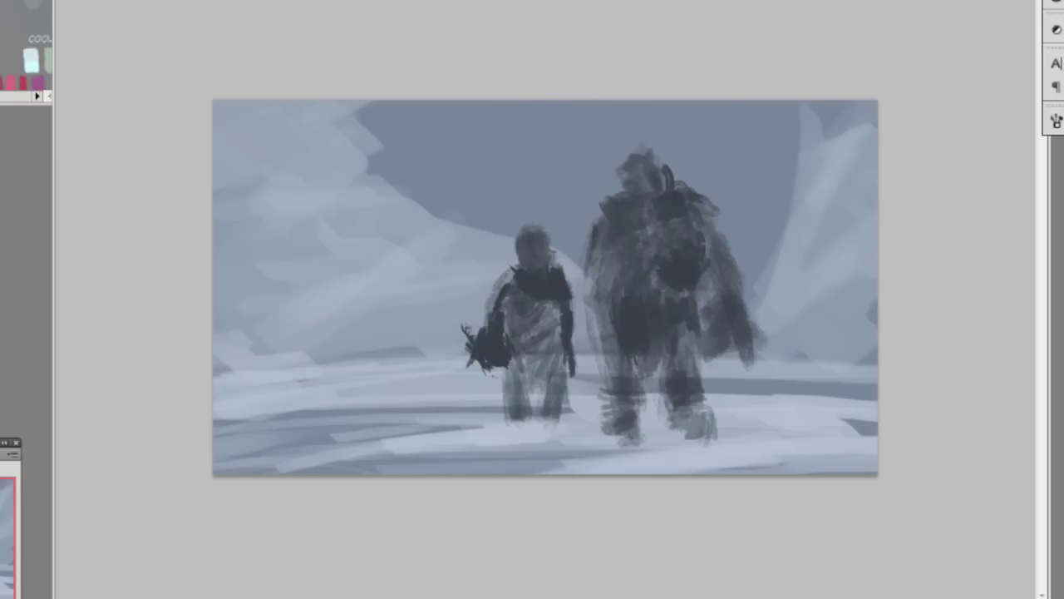
Step: Darken the sky between the slopes using a greatly enlarged soft round brush
{"action": "right_click", "coordinate": [636, 156]}
{"action": "double_click", "coordinate": [687, 255]}
{"action": "key", "text": "bracketright"}
{"action": "key", "text": "bracketright"}
{"action": "key", "text": "bracketright"}
{"action": "key", "text": "bracketright"}
{"action": "key", "text": "bracketright"}
{"action": "key", "text": "bracketright"}
{"action": "key", "text": "bracketright"}
{"action": "key", "text": "bracketright"}
{"action": "key", "text": "bracketright"}
{"action": "key", "text": "bracketright"}
{"action": "key", "text": "bracketright"}
{"action": "key", "text": "bracketright"}
{"action": "mouse_move", "coordinate": [454, 113]}
{"action": "left_mouse_down"}
{"action": "mouse_move", "coordinate": [790, 95]}
{"action": "mouse_move", "coordinate": [582, 78]}
{"action": "mouse_move", "coordinate": [542, 115]}
{"action": "left_mouse_up"}
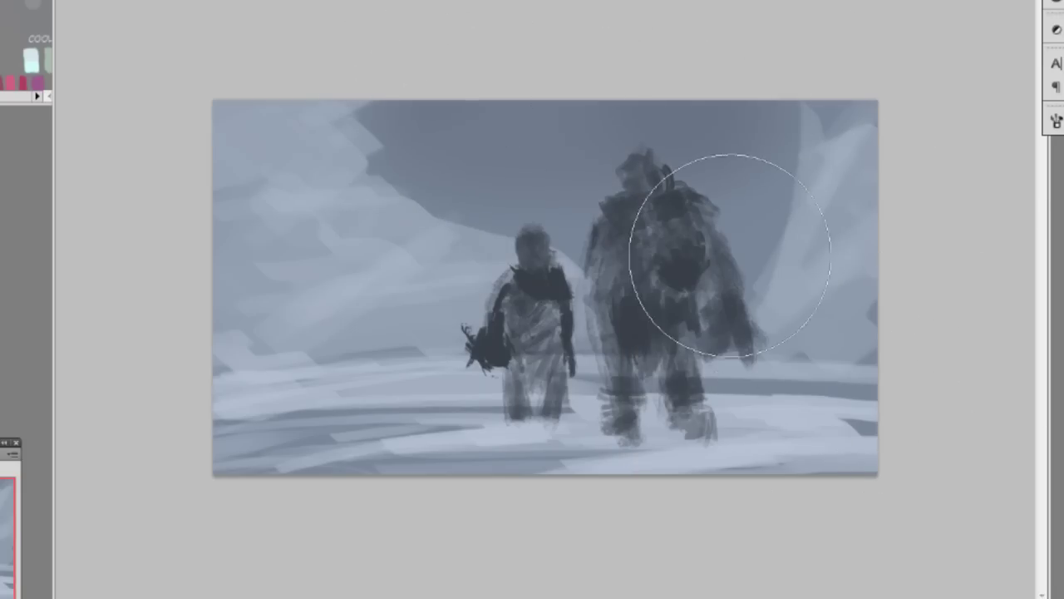
Step: Paint a soft glow low in the sky in Linear Dodge (Add) mode and shift both figures slightly to the right
{"action": "left_click", "coordinate": [16, 2]}
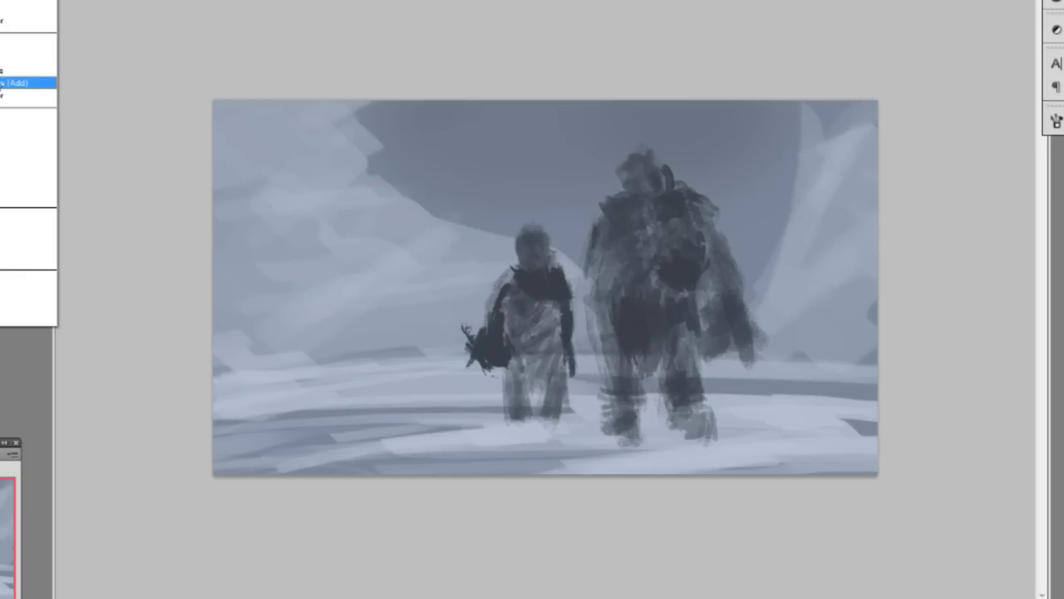
{"action": "left_click", "coordinate": [4, 85]}
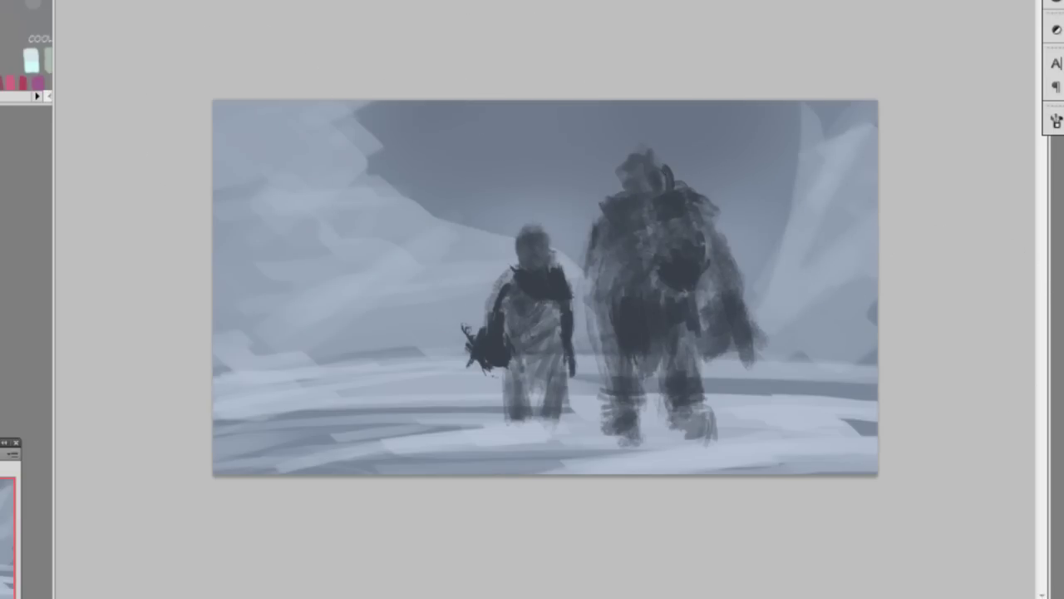
{"action": "left_click_drag", "start_coordinate": [693, 352], "coordinate": [719, 354]}
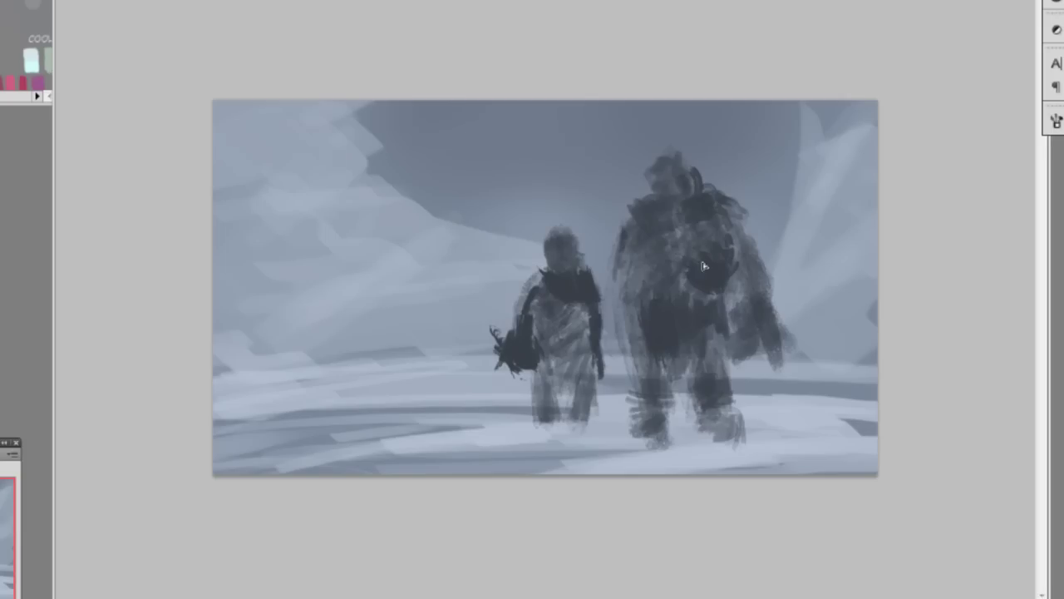
{"action": "key", "text": "b"}
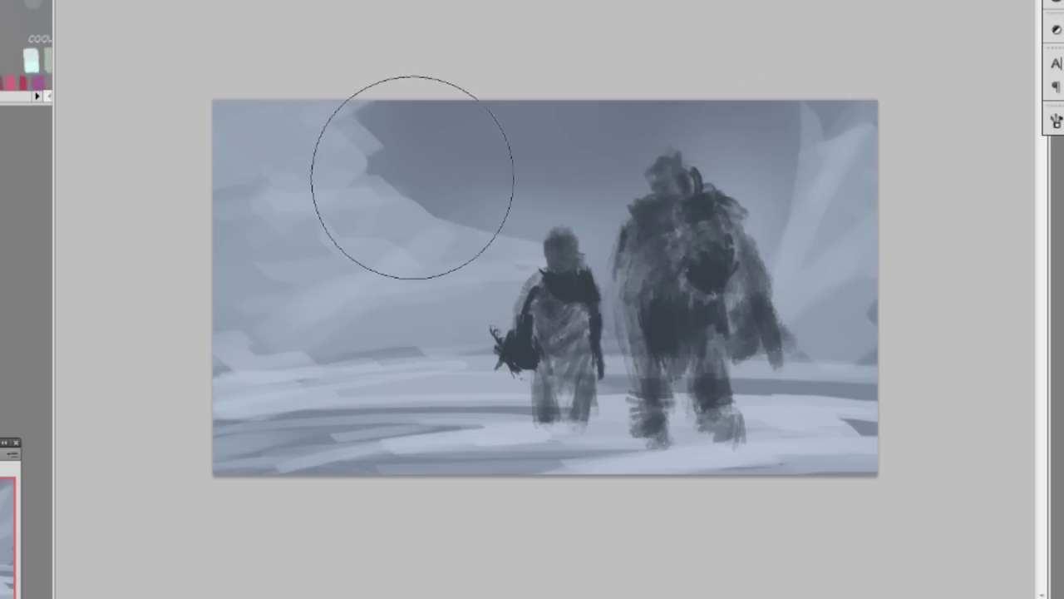
Step: Paint tan skin tones on the large figure's face and hands with a smaller brush
{"action": "right_click", "coordinate": [644, 250]}
{"action": "double_click", "coordinate": [745, 344]}
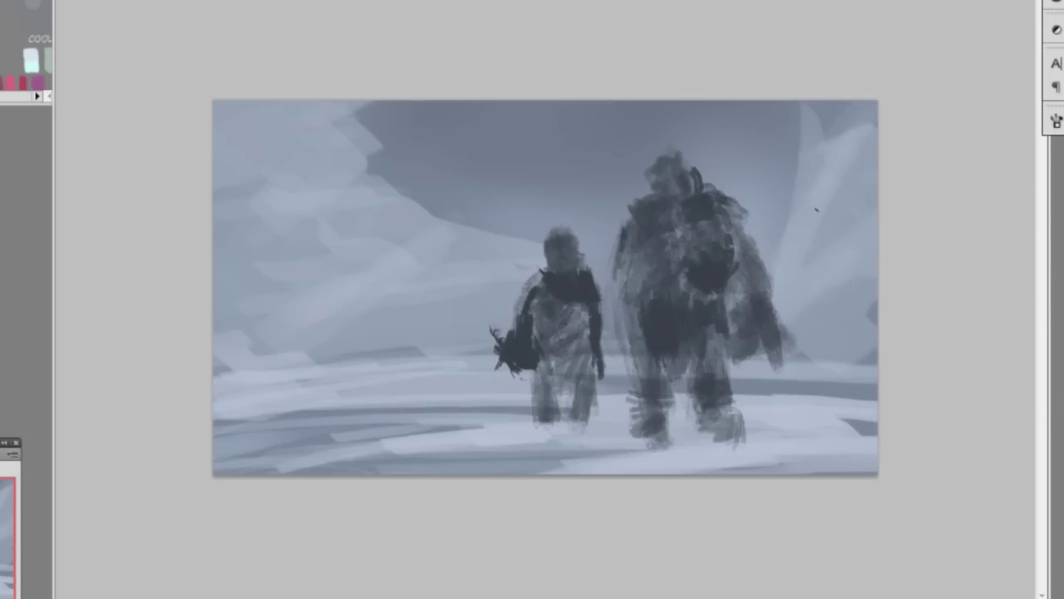
{"action": "mouse_move", "coordinate": [666, 193]}
{"action": "left_mouse_down"}
{"action": "mouse_move", "coordinate": [677, 198]}
{"action": "mouse_move", "coordinate": [664, 180]}
{"action": "left_mouse_up"}
{"action": "left_click_drag", "start_coordinate": [694, 281], "coordinate": [697, 304]}
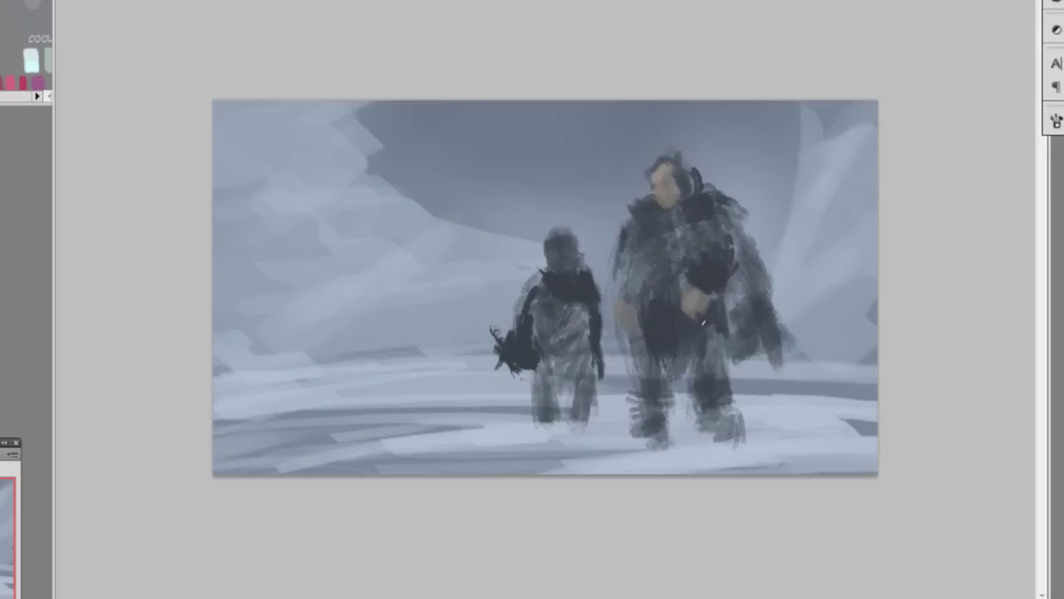
Step: Choose another brush and paint the small figure's face in a tan skin tone
{"action": "right_click", "coordinate": [694, 322]}
{"action": "double_click", "coordinate": [790, 414]}
{"action": "left_click_drag", "start_coordinate": [557, 243], "coordinate": [569, 268]}
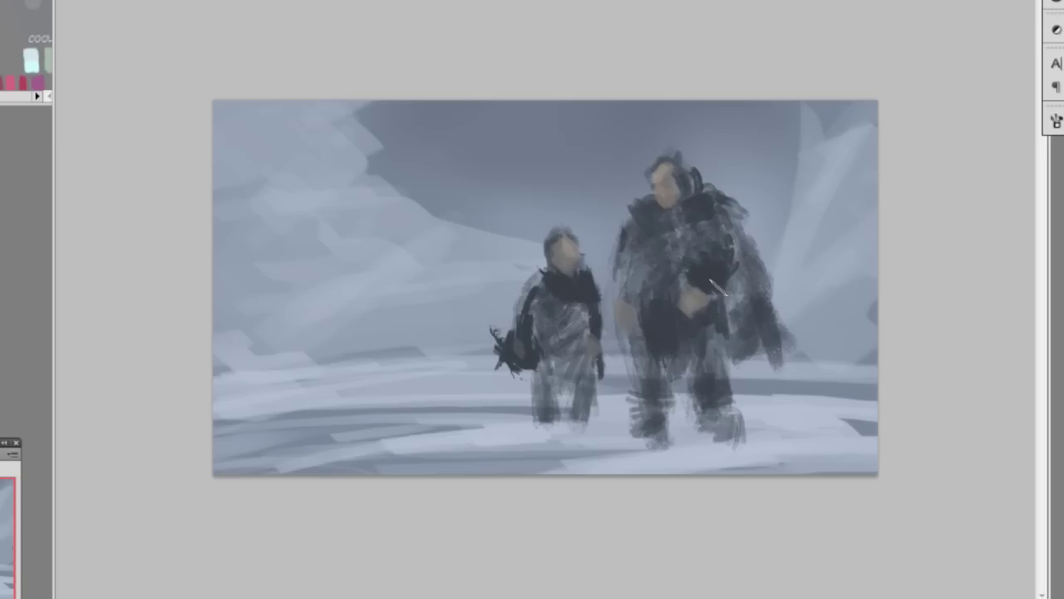
Step: Paint a dark weapon handle extending outward from the large figure's hand, redoing the first stroke
{"action": "left_click_drag", "start_coordinate": [697, 299], "coordinate": [756, 272]}
{"action": "key", "text": "ctrl+z"}
{"action": "left_click_drag", "start_coordinate": [700, 300], "coordinate": [737, 284]}
Step: Select a four-sided blade shape between the large figure's hands, shade it light grey and deselect it
{"action": "left_click", "coordinate": [679, 319]}
{"action": "left_click", "coordinate": [634, 326]}
{"action": "left_click", "coordinate": [635, 309]}
{"action": "left_click", "coordinate": [680, 316]}
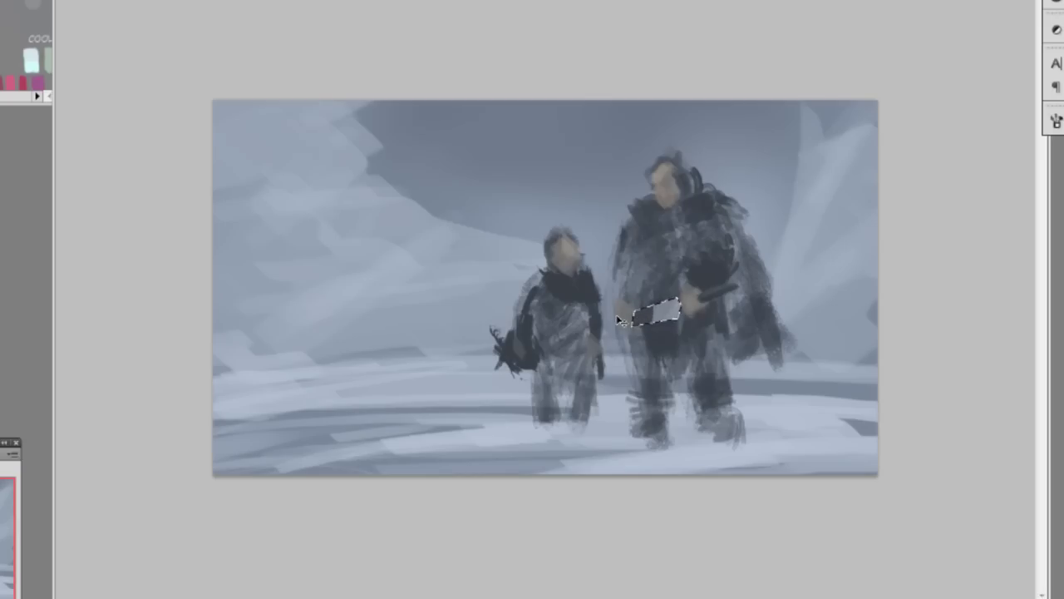
{"action": "key", "text": "ctrl+d"}
Step: Extend the weapon past the large figure's other hand by filling a selected shape with a sampled dark colour
{"action": "left_click", "coordinate": [618, 329]}
{"action": "key", "text": "b"}
{"action": "left_click", "coordinate": [641, 317], "text": "alt"}
{"action": "key", "text": "alt+BackSpace"}
{"action": "key", "text": "ctrl+d"}
{"action": "left_click", "coordinate": [1063, 370], "text": "ctrl"}
{"action": "key", "text": "ctrl+d"}
Step: Paint dark rocks poking through the foreground snow on the left, along the bottom edge and at the far right
{"action": "mouse_move", "coordinate": [328, 438]}
{"action": "left_mouse_down"}
{"action": "mouse_move", "coordinate": [378, 430]}
{"action": "mouse_move", "coordinate": [384, 443]}
{"action": "mouse_move", "coordinate": [304, 446]}
{"action": "mouse_move", "coordinate": [308, 425]}
{"action": "mouse_move", "coordinate": [292, 442]}
{"action": "mouse_move", "coordinate": [341, 413]}
{"action": "left_mouse_up"}
{"action": "left_click_drag", "start_coordinate": [481, 471], "coordinate": [395, 468]}
{"action": "left_click_drag", "start_coordinate": [511, 472], "coordinate": [374, 469]}
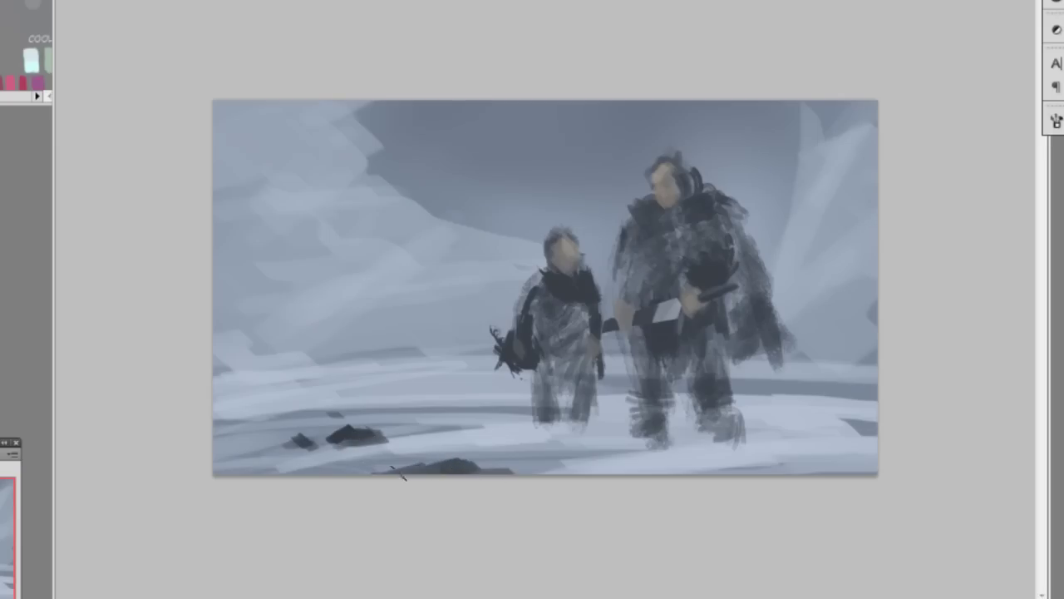
{"action": "mouse_move", "coordinate": [880, 426]}
{"action": "left_mouse_down"}
{"action": "mouse_move", "coordinate": [816, 426]}
{"action": "mouse_move", "coordinate": [876, 414]}
{"action": "mouse_move", "coordinate": [844, 457]}
{"action": "left_mouse_up"}
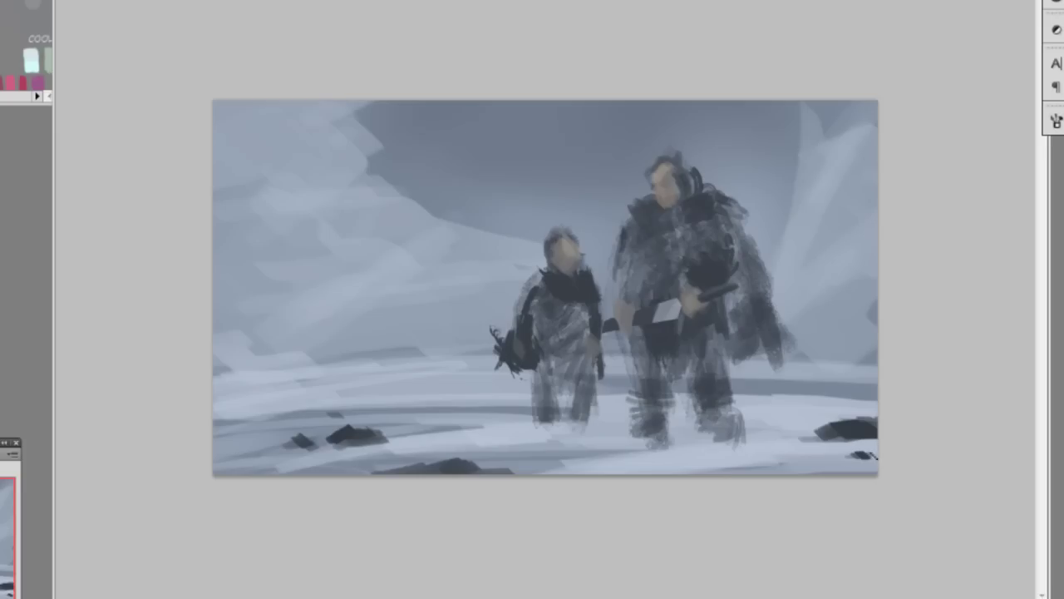
Step: Add flat grey rocks and small stones across the middle distance and behind the figures
{"action": "mouse_move", "coordinate": [280, 392]}
{"action": "left_mouse_down"}
{"action": "mouse_move", "coordinate": [321, 383]}
{"action": "mouse_move", "coordinate": [282, 390]}
{"action": "mouse_move", "coordinate": [315, 375]}
{"action": "mouse_move", "coordinate": [326, 385]}
{"action": "mouse_move", "coordinate": [361, 380]}
{"action": "mouse_move", "coordinate": [289, 388]}
{"action": "mouse_move", "coordinate": [374, 392]}
{"action": "left_mouse_up"}
{"action": "left_click", "coordinate": [820, 467]}
{"action": "left_click_drag", "start_coordinate": [214, 421], "coordinate": [220, 415]}
{"action": "mouse_move", "coordinate": [243, 374]}
{"action": "left_mouse_down"}
{"action": "mouse_move", "coordinate": [224, 378]}
{"action": "mouse_move", "coordinate": [304, 371]}
{"action": "mouse_move", "coordinate": [281, 373]}
{"action": "left_mouse_up"}
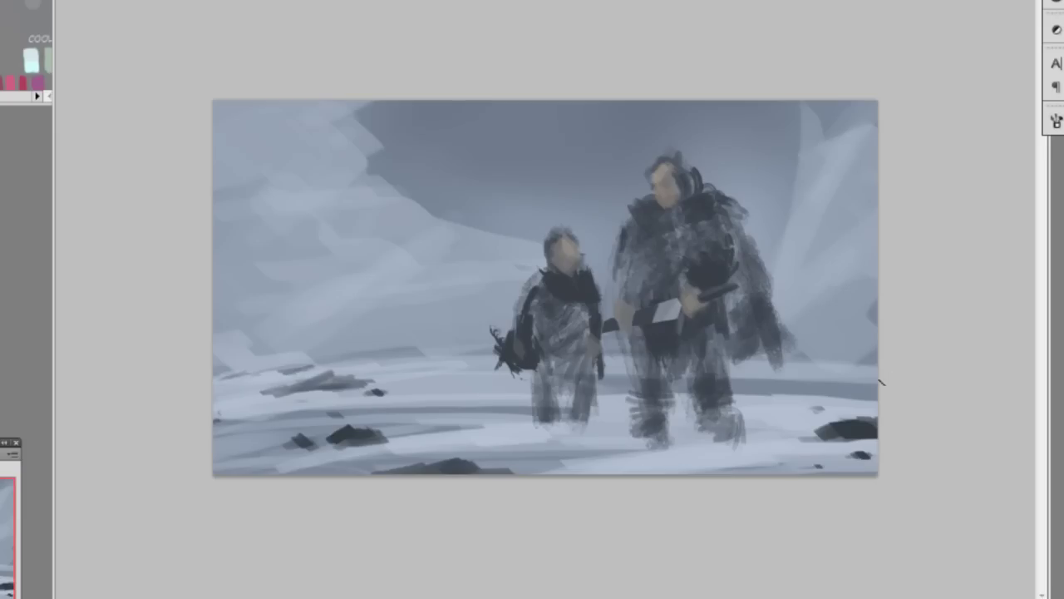
{"action": "mouse_move", "coordinate": [480, 366]}
{"action": "left_mouse_down"}
{"action": "mouse_move", "coordinate": [462, 367]}
{"action": "mouse_move", "coordinate": [512, 373]}
{"action": "left_mouse_up"}
{"action": "left_click_drag", "start_coordinate": [763, 373], "coordinate": [751, 375]}
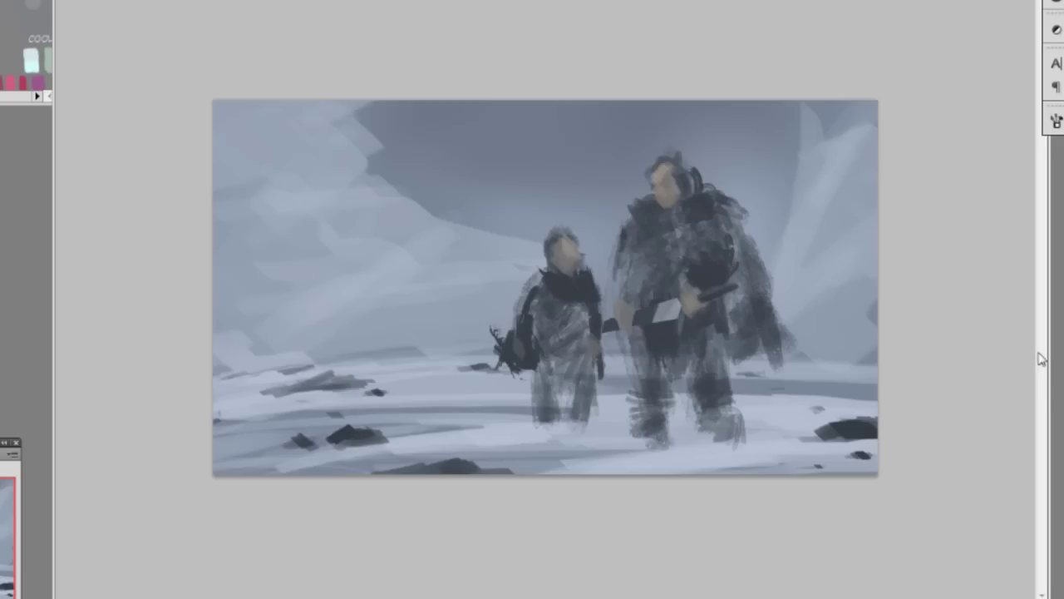
Step: Try different textured brushes and add dark fur strokes to the large figure's shoulders, undoing the last stroke
{"action": "right_click", "coordinate": [698, 225]}
{"action": "left_click", "coordinate": [728, 455]}
{"action": "left_click", "coordinate": [942, 303]}
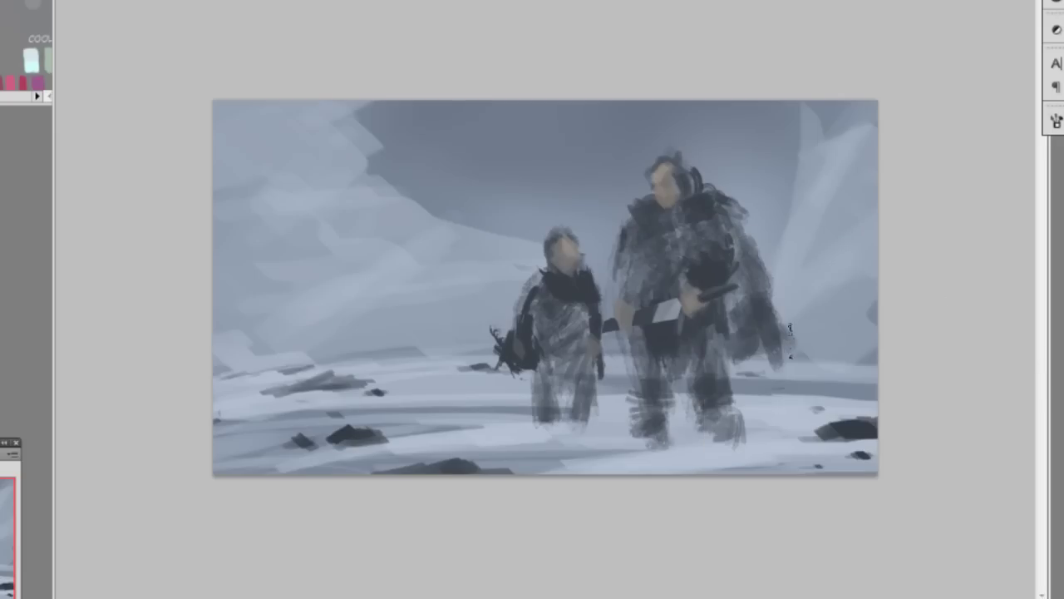
{"action": "right_click", "coordinate": [697, 226]}
{"action": "double_click", "coordinate": [719, 462]}
{"action": "right_click", "coordinate": [637, 244]}
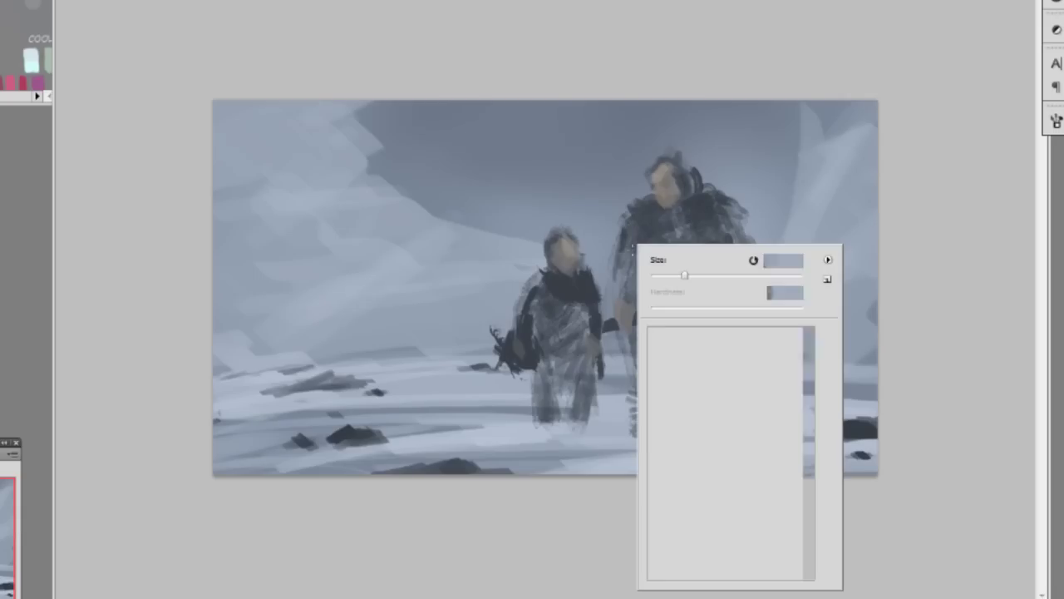
{"action": "left_click", "coordinate": [664, 488]}
{"action": "mouse_move", "coordinate": [627, 220]}
{"action": "left_mouse_down"}
{"action": "mouse_move", "coordinate": [639, 218]}
{"action": "mouse_move", "coordinate": [623, 211]}
{"action": "mouse_move", "coordinate": [637, 206]}
{"action": "mouse_move", "coordinate": [652, 236]}
{"action": "left_mouse_up"}
{"action": "key", "text": "ctrl+z"}
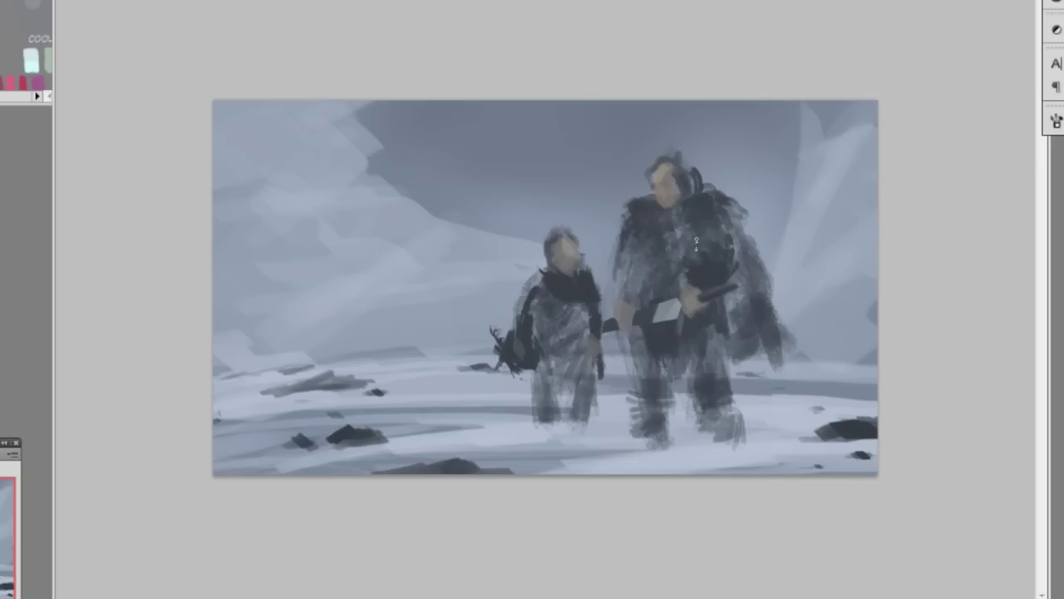
Step: Darken the large figure's sleeve and boots, and rework the small figure's shoulder and torso
{"action": "mouse_move", "coordinate": [617, 301]}
{"action": "left_mouse_down"}
{"action": "mouse_move", "coordinate": [644, 293]}
{"action": "mouse_move", "coordinate": [619, 282]}
{"action": "mouse_move", "coordinate": [639, 281]}
{"action": "left_mouse_up"}
{"action": "mouse_move", "coordinate": [656, 403]}
{"action": "left_mouse_down"}
{"action": "mouse_move", "coordinate": [662, 432]}
{"action": "mouse_move", "coordinate": [636, 420]}
{"action": "mouse_move", "coordinate": [645, 391]}
{"action": "left_mouse_up"}
{"action": "left_click_drag", "start_coordinate": [719, 402], "coordinate": [723, 428]}
{"action": "left_click_drag", "start_coordinate": [540, 278], "coordinate": [519, 300]}
{"action": "key", "text": "ctrl+z"}
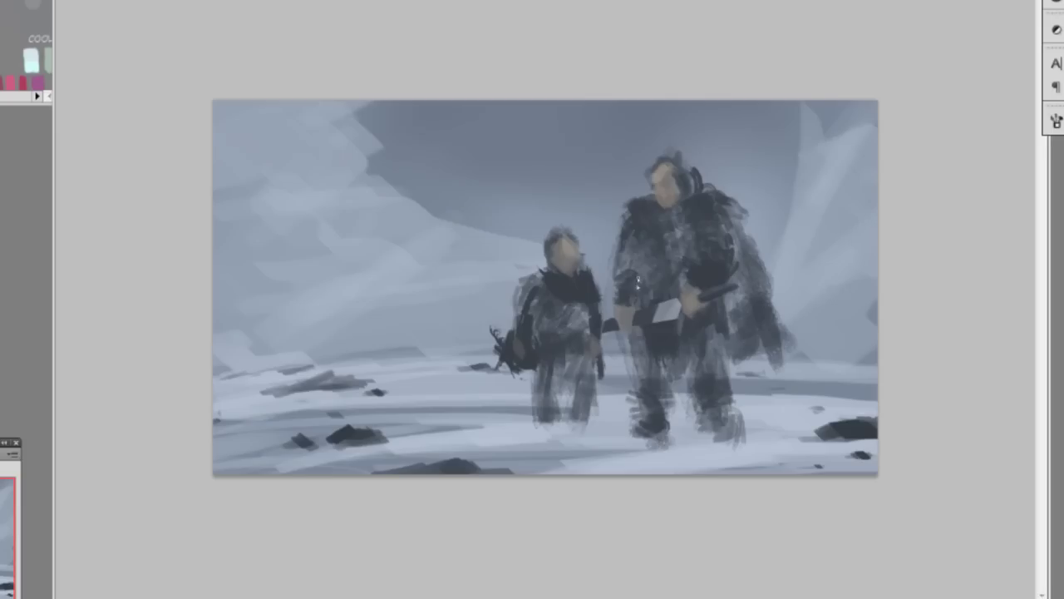
Step: Reshape the large figure's head with a sampled skin tone, covering the dark hair to form a bald forehead
{"action": "right_click", "coordinate": [769, 254]}
{"action": "double_click", "coordinate": [871, 352]}
{"action": "left_click", "coordinate": [25, 2]}
{"action": "left_click", "coordinate": [29, 51]}
{"action": "left_click", "coordinate": [670, 176], "text": "alt"}
{"action": "left_click", "coordinate": [680, 172]}
{"action": "left_click_drag", "start_coordinate": [682, 176], "coordinate": [661, 181]}
{"action": "left_click", "coordinate": [670, 193]}
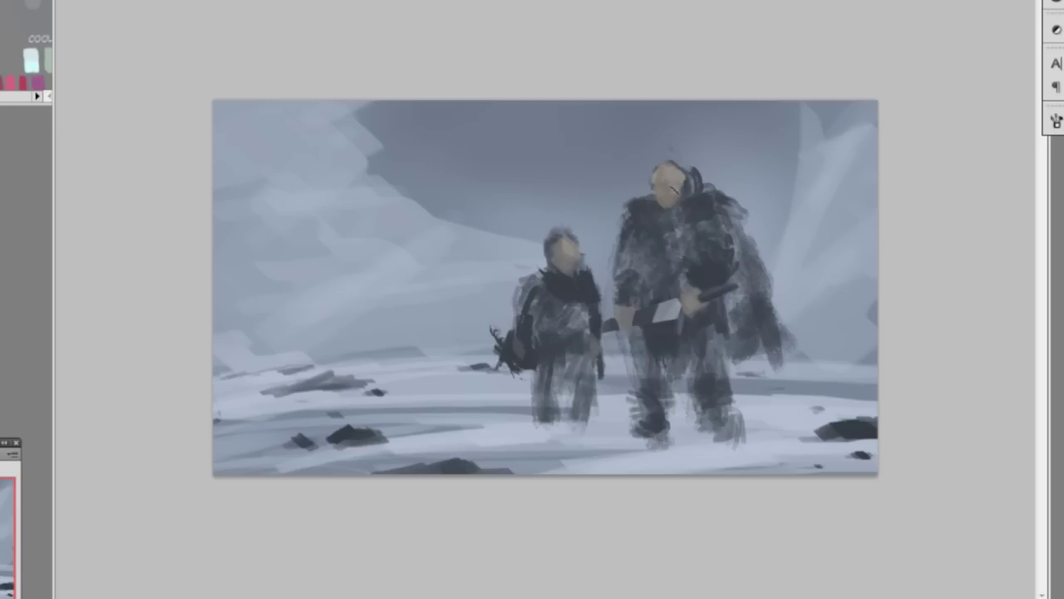
Step: Sample nearby colours and paint a pale grey beard on the large figure's chin
{"action": "left_click", "coordinate": [680, 190], "text": "alt"}
{"action": "left_click", "coordinate": [679, 236], "text": "alt"}
{"action": "left_click", "coordinate": [678, 193], "text": "alt"}
{"action": "left_click", "coordinate": [679, 198]}
{"action": "left_click", "coordinate": [694, 210], "text": "alt"}
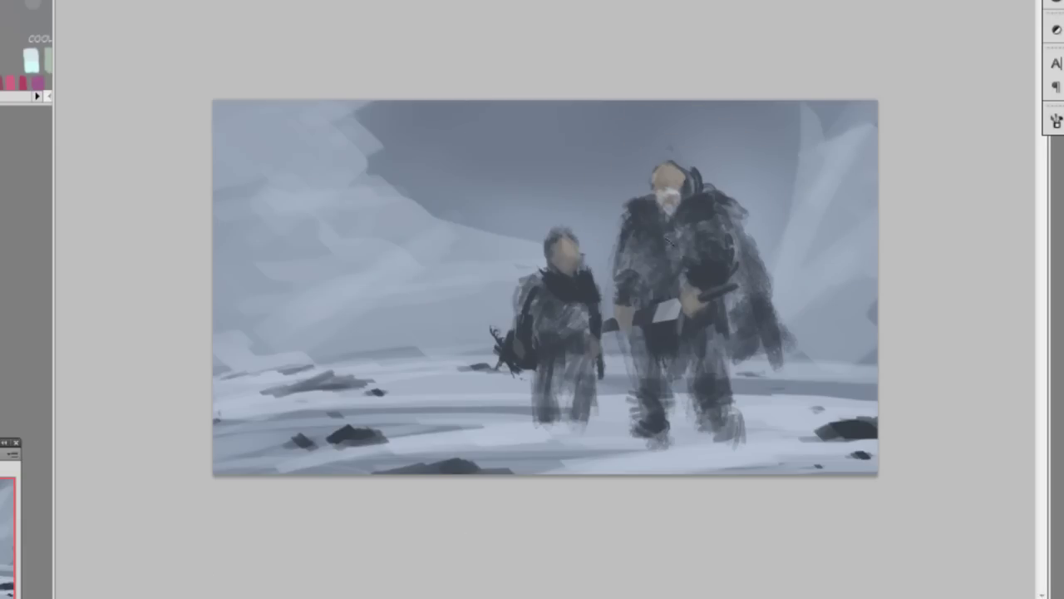
Step: Sample tones from the large figure's face and repaint the bald head with a paler skin colour and light moustache strokes
{"action": "right_click", "coordinate": [720, 238]}
{"action": "left_click", "coordinate": [772, 392]}
{"action": "right_click", "coordinate": [723, 178]}
{"action": "double_click", "coordinate": [822, 282]}
{"action": "left_click", "coordinate": [679, 193], "text": "alt"}
{"action": "right_click", "coordinate": [704, 196]}
{"action": "double_click", "coordinate": [741, 364]}
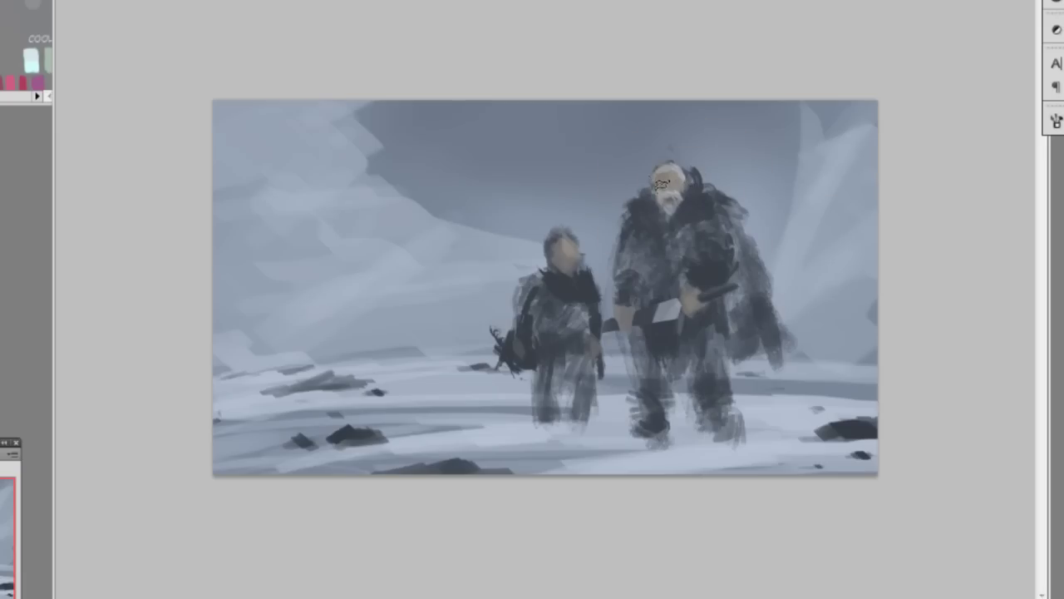
Step: Paint the large figure's eyes, brow shadows and pale side hair using different brush tips and a sampled face colour
{"action": "left_click_drag", "start_coordinate": [668, 180], "coordinate": [664, 183]}
{"action": "right_click", "coordinate": [774, 159]}
{"action": "double_click", "coordinate": [873, 250]}
{"action": "left_click", "coordinate": [665, 189], "text": "alt"}
{"action": "left_click_drag", "start_coordinate": [665, 184], "coordinate": [661, 176]}
{"action": "left_click_drag", "start_coordinate": [650, 183], "coordinate": [659, 187]}
Step: Refine the large figure's brows and cheeks with sampled tones, and add a small white topknot to the head
{"action": "key", "text": "ctrl+plus"}
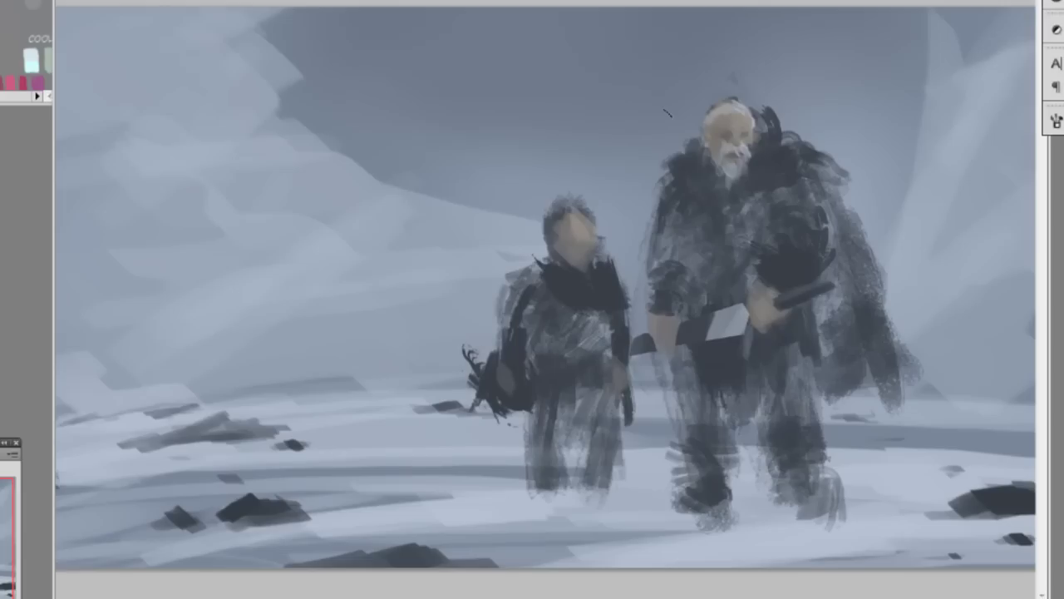
{"action": "left_click_drag", "start_coordinate": [738, 133], "coordinate": [722, 135]}
{"action": "left_click", "coordinate": [721, 154], "text": "alt"}
{"action": "mouse_move", "coordinate": [710, 105]}
{"action": "left_mouse_down"}
{"action": "mouse_move", "coordinate": [738, 100]}
{"action": "mouse_move", "coordinate": [714, 91]}
{"action": "mouse_move", "coordinate": [740, 103]}
{"action": "mouse_move", "coordinate": [710, 101]}
{"action": "left_mouse_up"}
{"action": "left_click", "coordinate": [741, 106], "text": "alt"}
{"action": "left_click_drag", "start_coordinate": [693, 143], "coordinate": [698, 133]}
Step: Reshape the dark mass beside the large figure's head into a layered fur collar over the shoulder
{"action": "right_click", "coordinate": [820, 154]}
{"action": "left_click", "coordinate": [916, 244]}
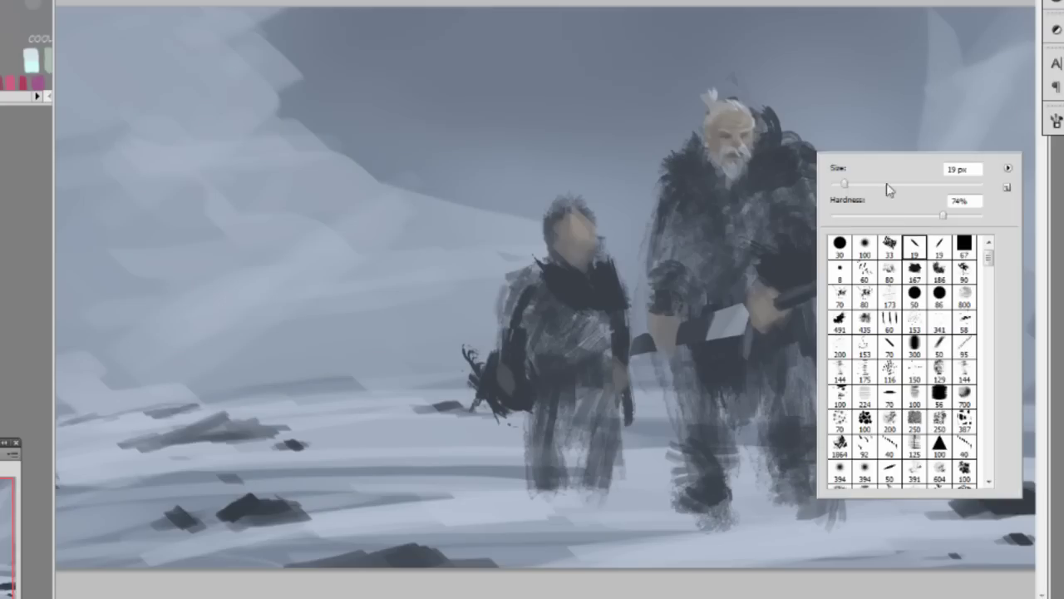
{"action": "left_click", "coordinate": [783, 120]}
{"action": "mouse_move", "coordinate": [772, 124]}
{"action": "left_mouse_down"}
{"action": "mouse_move", "coordinate": [760, 138]}
{"action": "mouse_move", "coordinate": [793, 140]}
{"action": "left_mouse_up"}
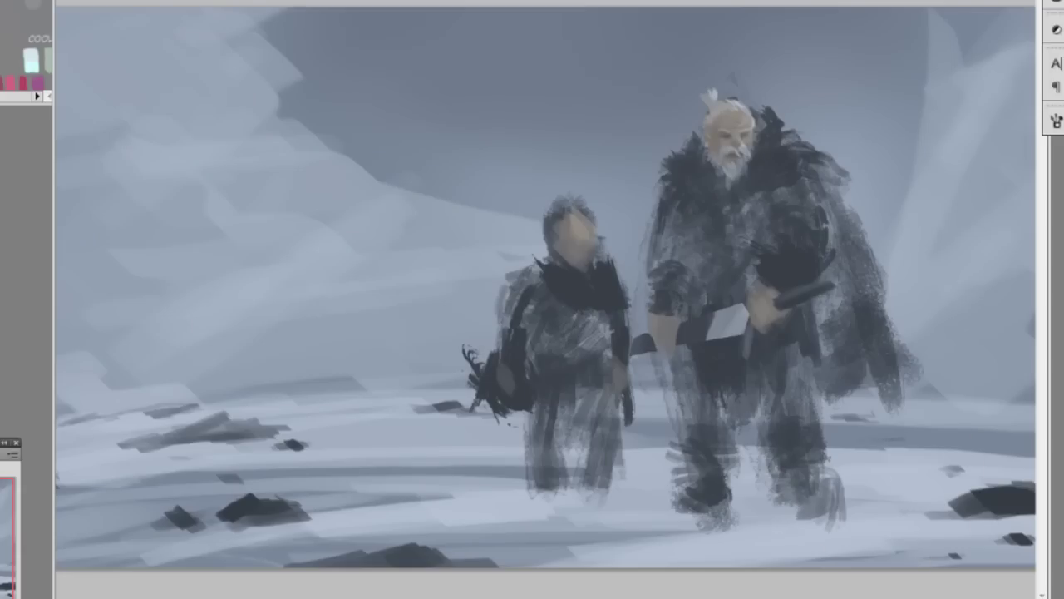
{"action": "right_click", "coordinate": [815, 191]}
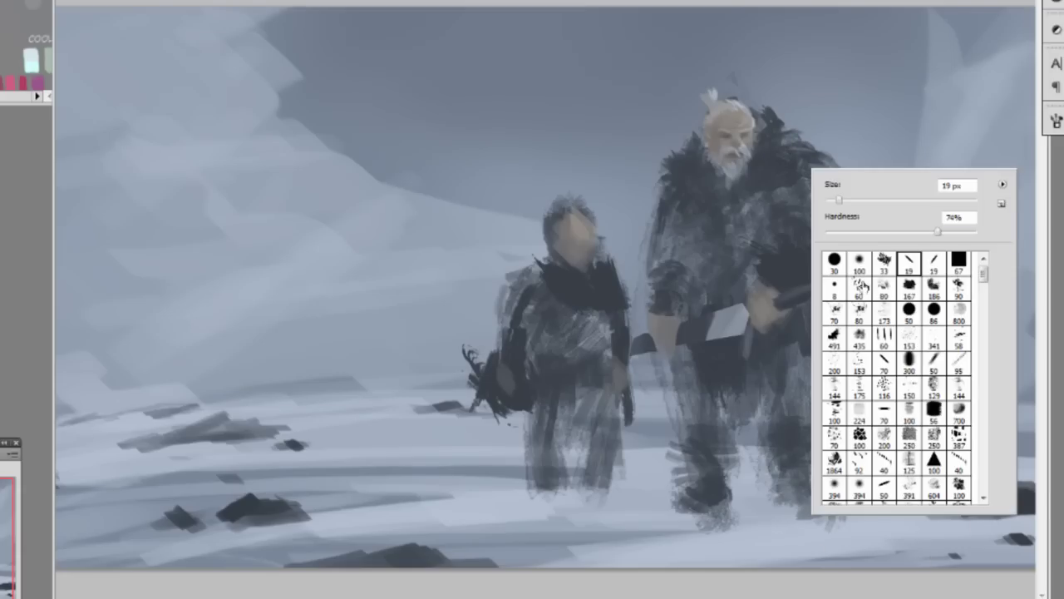
{"action": "left_click", "coordinate": [857, 304]}
{"action": "left_click", "coordinate": [804, 140]}
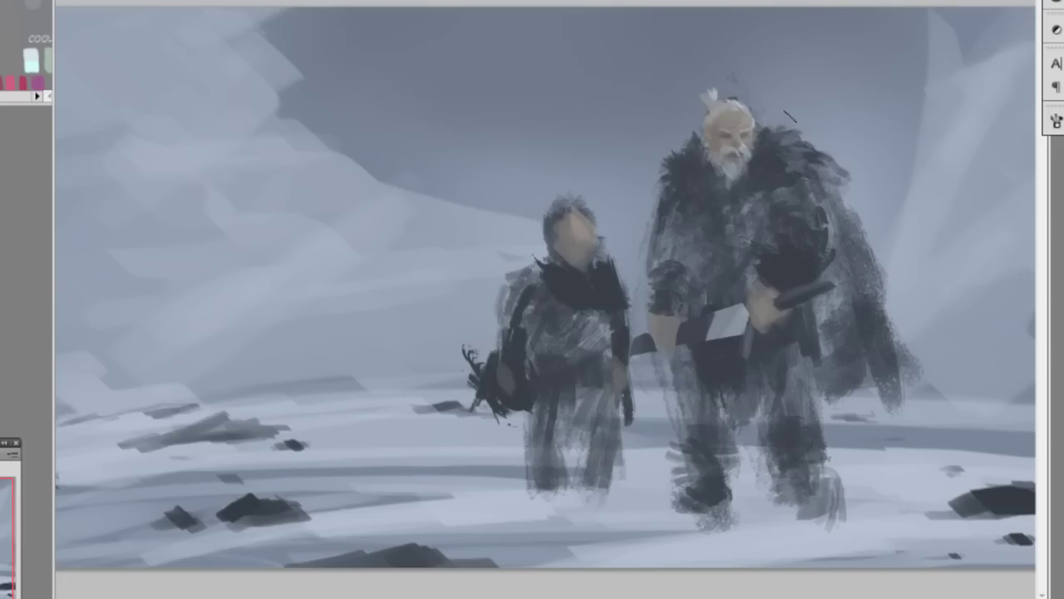
Step: Add fur texture to the large figure's collar and chest, and darken the sleeve with textured brush tips
{"action": "right_click", "coordinate": [832, 130]}
{"action": "double_click", "coordinate": [968, 221]}
{"action": "right_click", "coordinate": [792, 154]}
{"action": "key", "text": "Escape"}
{"action": "right_click", "coordinate": [804, 172]}
{"action": "double_click", "coordinate": [901, 270]}
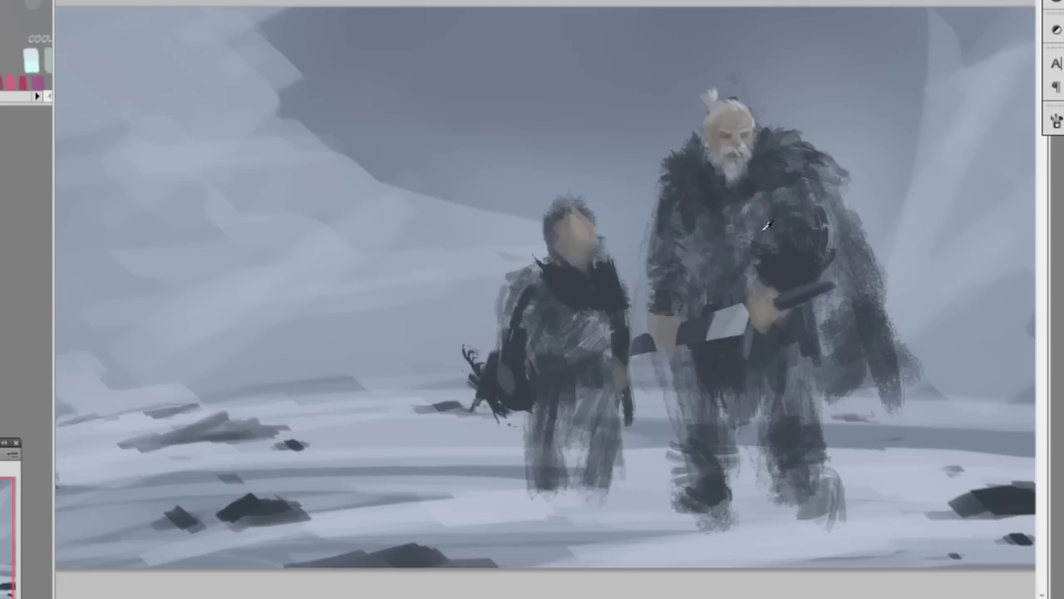
Step: Define folds and armour shapes on the large figure's sleeve and shoulder with light and dark strokes, undoing one stroke
{"action": "right_click", "coordinate": [756, 252]}
{"action": "key", "text": "Escape"}
{"action": "right_click", "coordinate": [806, 212]}
{"action": "double_click", "coordinate": [912, 311]}
{"action": "mouse_move", "coordinate": [790, 248]}
{"action": "left_mouse_down"}
{"action": "mouse_move", "coordinate": [822, 276]}
{"action": "mouse_move", "coordinate": [810, 258]}
{"action": "left_mouse_up"}
{"action": "key", "text": "ctrl+z"}
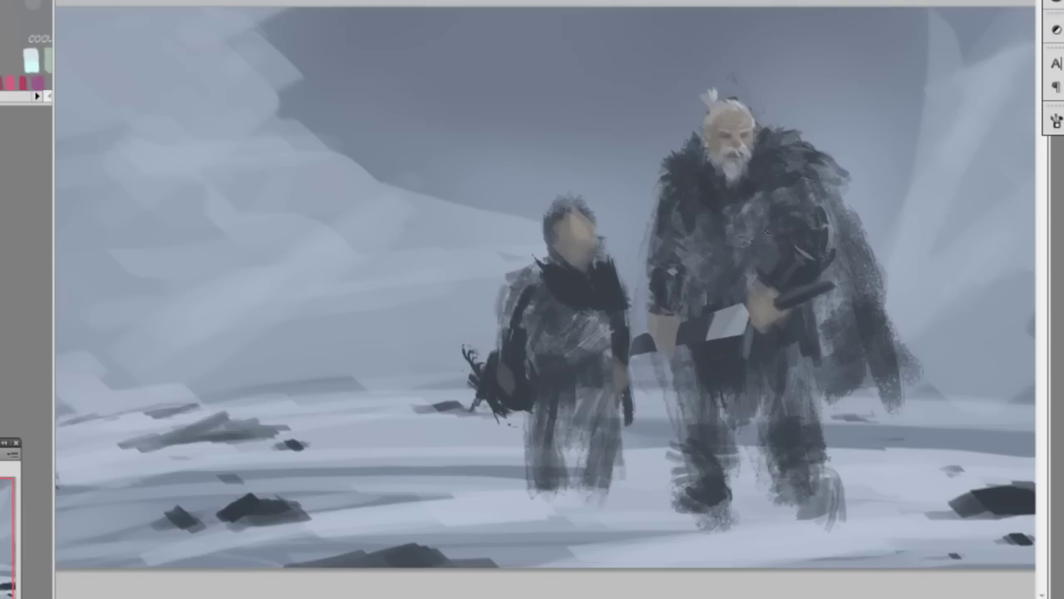
{"action": "mouse_move", "coordinate": [772, 200]}
{"action": "left_mouse_down"}
{"action": "mouse_move", "coordinate": [793, 181]}
{"action": "mouse_move", "coordinate": [815, 194]}
{"action": "left_mouse_up"}
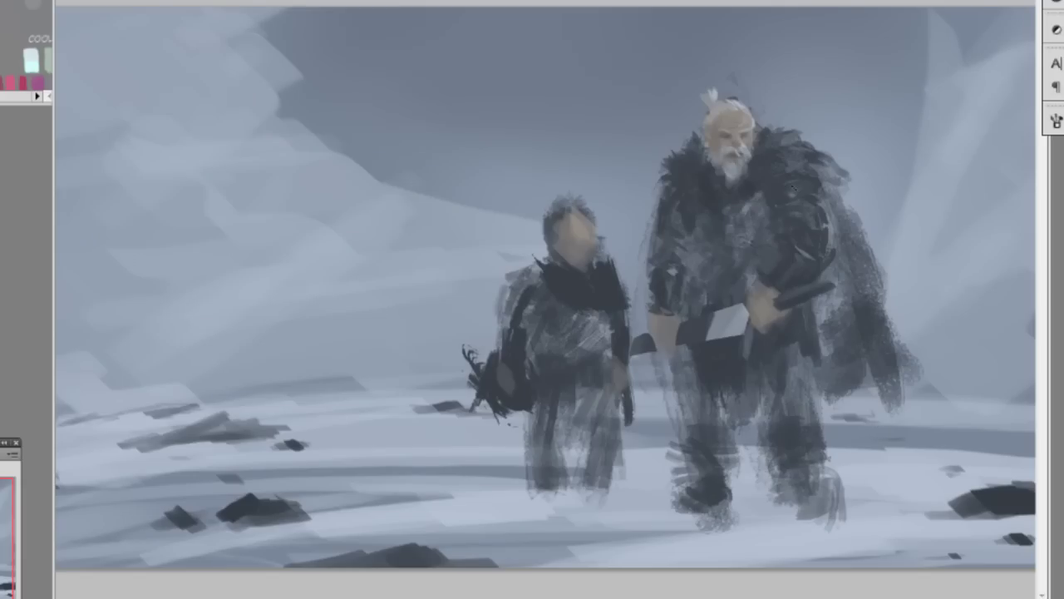
{"action": "right_click", "coordinate": [799, 179]}
{"action": "double_click", "coordinate": [922, 278]}
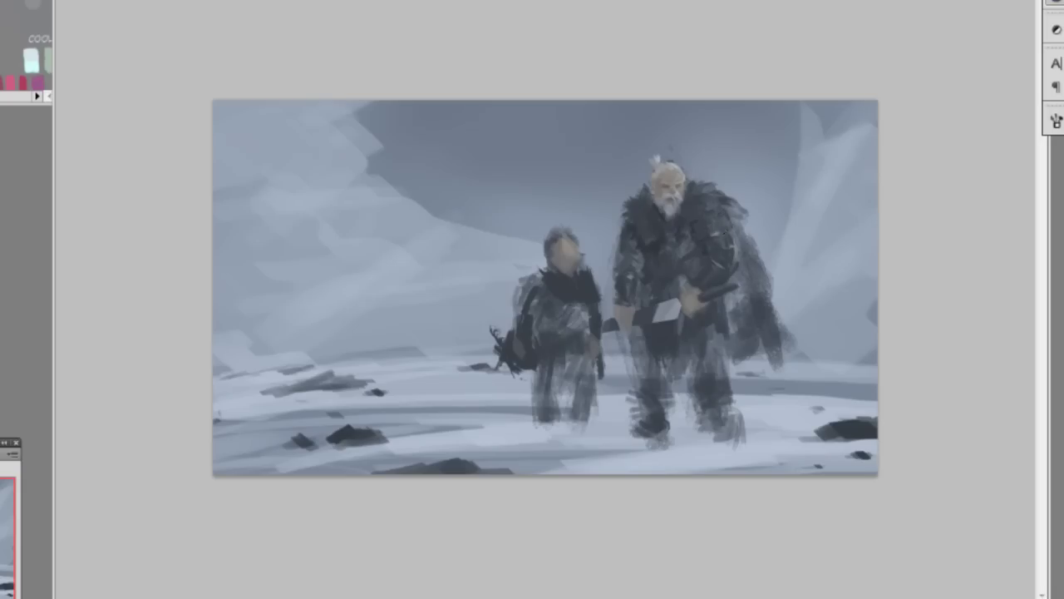
Step: Dab pale studs on the large figure's shoulder armour, paint a red belt at the waist, and touch up the face
{"action": "right_click", "coordinate": [738, 253]}
{"action": "double_click", "coordinate": [764, 348]}
{"action": "right_click", "coordinate": [682, 225]}
{"action": "double_click", "coordinate": [777, 319]}
{"action": "left_click_drag", "start_coordinate": [689, 230], "coordinate": [684, 237]}
{"action": "right_click", "coordinate": [697, 262]}
{"action": "double_click", "coordinate": [805, 350]}
{"action": "left_click_drag", "start_coordinate": [680, 170], "coordinate": [667, 188]}
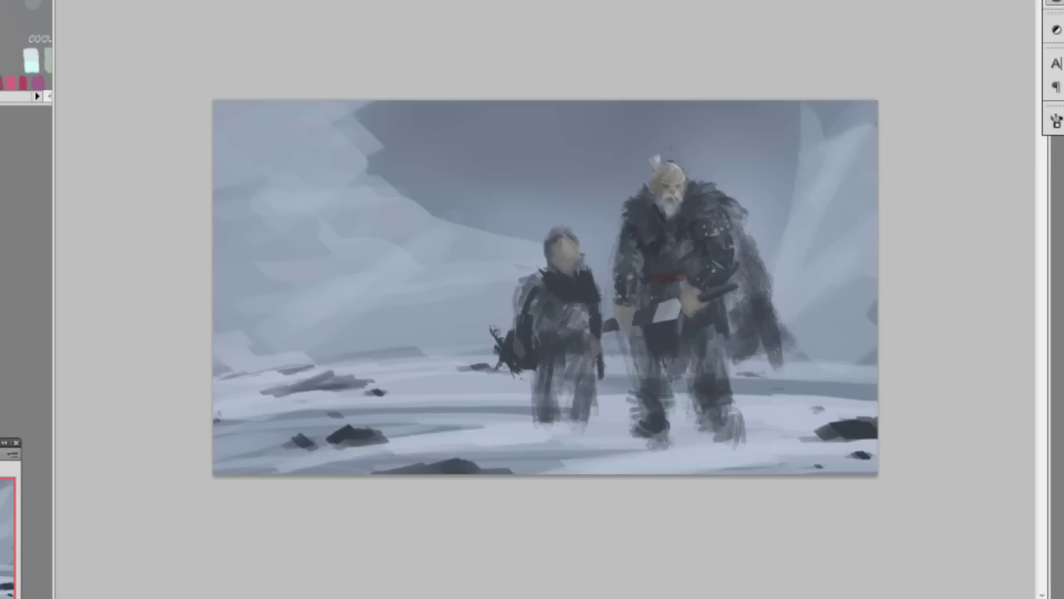
Step: Darken the large figure's legs with long strokes and add thin red wraps around the boots
{"action": "mouse_move", "coordinate": [688, 349]}
{"action": "left_mouse_down"}
{"action": "mouse_move", "coordinate": [705, 383]}
{"action": "mouse_move", "coordinate": [686, 351]}
{"action": "mouse_move", "coordinate": [704, 368]}
{"action": "mouse_move", "coordinate": [705, 421]}
{"action": "left_mouse_up"}
{"action": "mouse_move", "coordinate": [643, 344]}
{"action": "left_mouse_down"}
{"action": "mouse_move", "coordinate": [653, 361]}
{"action": "mouse_move", "coordinate": [635, 381]}
{"action": "mouse_move", "coordinate": [639, 413]}
{"action": "left_mouse_up"}
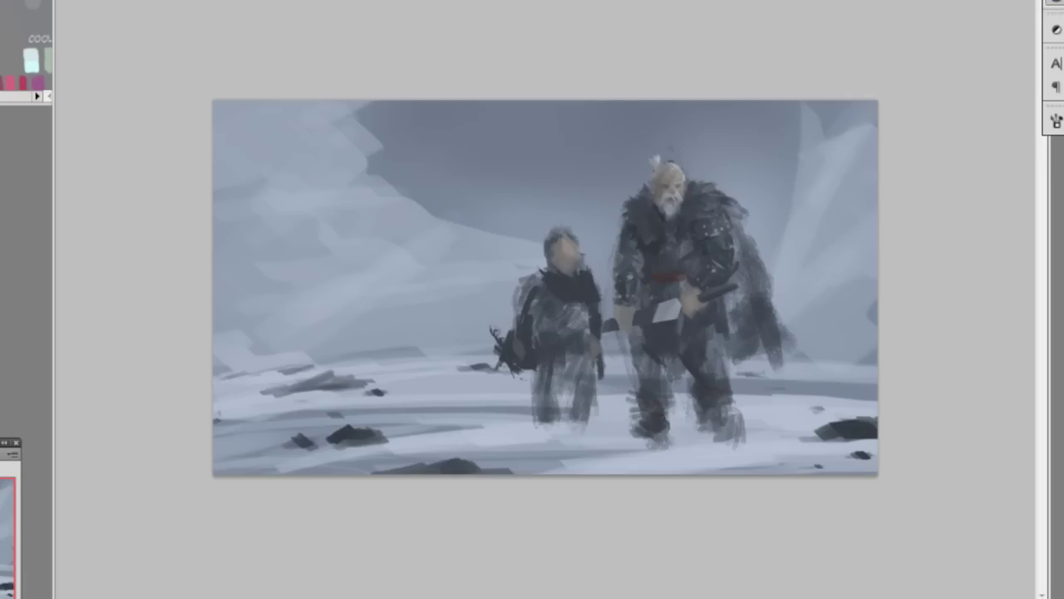
{"action": "key", "text": "ctrl+plus"}
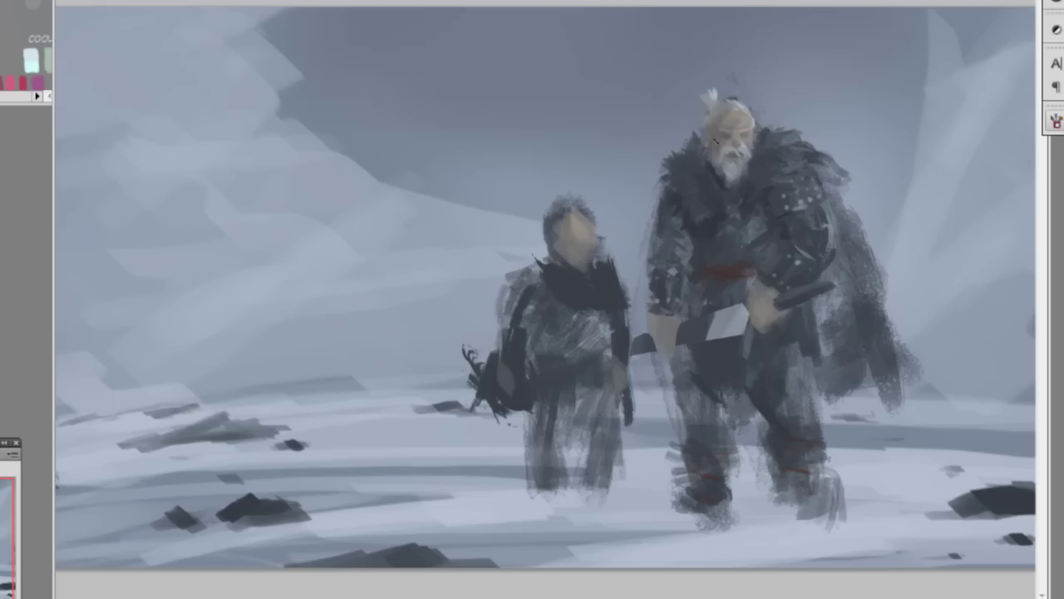
{"action": "key", "text": "ctrl+minus"}
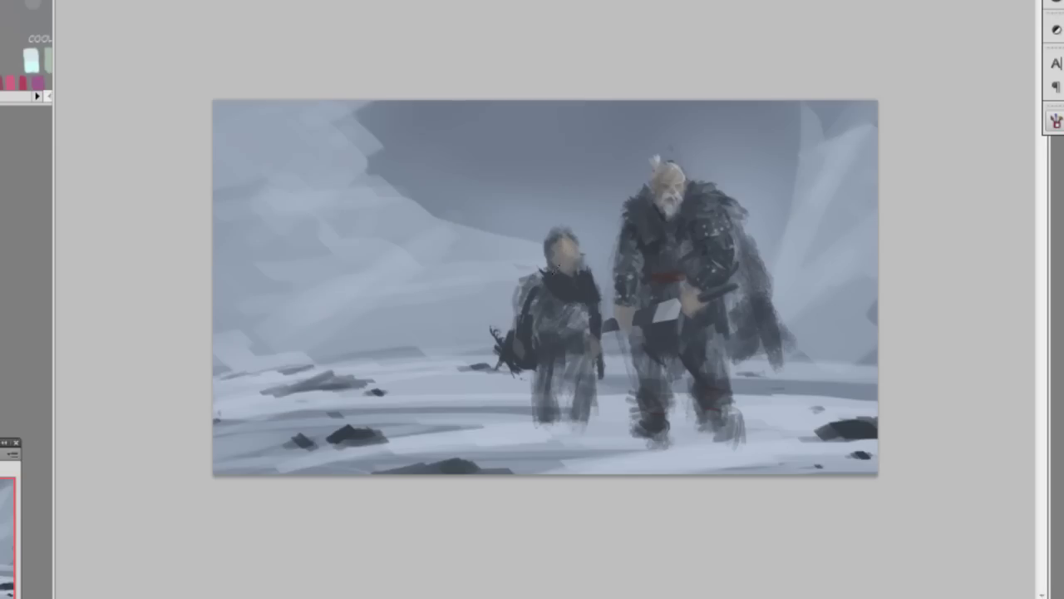
Step: Touch up the small figure's collar, and try dabs on the hair and face, undoing them
{"action": "mouse_move", "coordinate": [542, 272]}
{"action": "left_mouse_down"}
{"action": "mouse_move", "coordinate": [534, 282]}
{"action": "mouse_move", "coordinate": [541, 271]}
{"action": "left_mouse_up"}
{"action": "left_click_drag", "start_coordinate": [537, 271], "coordinate": [528, 276]}
{"action": "left_click_drag", "start_coordinate": [559, 238], "coordinate": [571, 236]}
{"action": "key", "text": "ctrl+z"}
{"action": "mouse_move", "coordinate": [559, 253]}
{"action": "left_mouse_down"}
{"action": "mouse_move", "coordinate": [573, 251]}
{"action": "mouse_move", "coordinate": [559, 251]}
{"action": "left_mouse_up"}
{"action": "key", "text": "ctrl+z"}
Step: Flip the canvas horizontally and paint the small figure's facial features and hairline with sampled colours
{"action": "key", "text": "ctrl+shift+h"}
{"action": "mouse_move", "coordinate": [514, 252]}
{"action": "left_mouse_down"}
{"action": "mouse_move", "coordinate": [531, 253]}
{"action": "mouse_move", "coordinate": [519, 257]}
{"action": "left_mouse_up"}
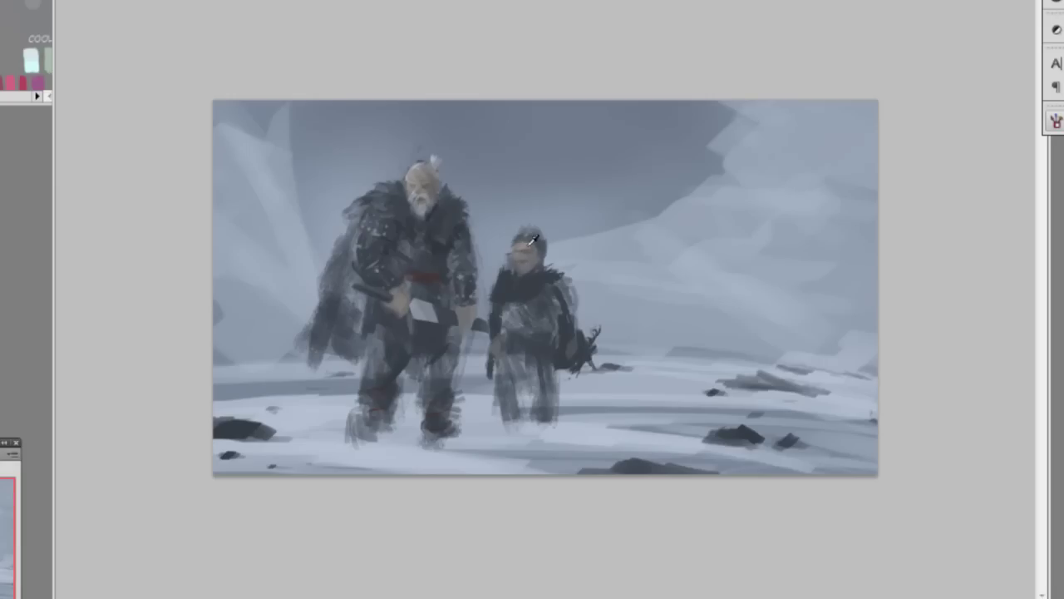
{"action": "left_click", "coordinate": [527, 247]}
{"action": "left_click_drag", "start_coordinate": [529, 262], "coordinate": [538, 251]}
{"action": "left_click", "coordinate": [528, 247]}
Step: Add dark fur to the small figure's collar, darken the tunic, define the hand, and shade the boots
{"action": "left_click_drag", "start_coordinate": [506, 265], "coordinate": [494, 281]}
{"action": "mouse_move", "coordinate": [510, 321]}
{"action": "left_mouse_down"}
{"action": "mouse_move", "coordinate": [554, 335]}
{"action": "mouse_move", "coordinate": [523, 332]}
{"action": "mouse_move", "coordinate": [514, 362]}
{"action": "mouse_move", "coordinate": [551, 384]}
{"action": "left_mouse_up"}
{"action": "left_click_drag", "start_coordinate": [556, 371], "coordinate": [558, 386]}
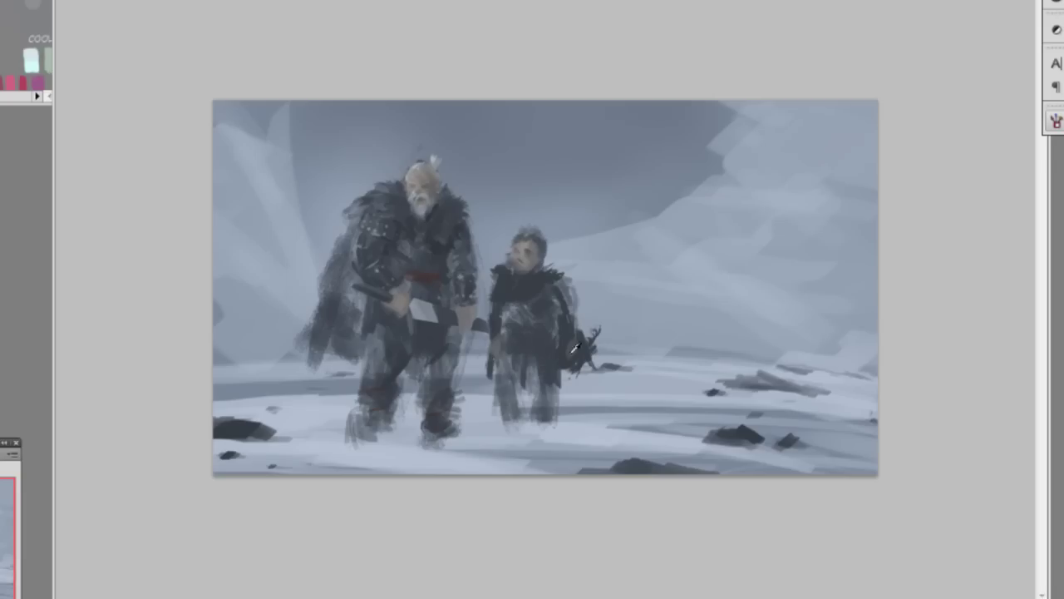
{"action": "left_click_drag", "start_coordinate": [566, 345], "coordinate": [573, 358]}
{"action": "left_click", "coordinate": [540, 358], "text": "alt"}
{"action": "mouse_move", "coordinate": [499, 387]}
{"action": "left_mouse_down"}
{"action": "mouse_move", "coordinate": [516, 396]}
{"action": "mouse_move", "coordinate": [504, 411]}
{"action": "mouse_move", "coordinate": [512, 420]}
{"action": "mouse_move", "coordinate": [543, 404]}
{"action": "mouse_move", "coordinate": [559, 411]}
{"action": "mouse_move", "coordinate": [513, 390]}
{"action": "mouse_move", "coordinate": [541, 410]}
{"action": "left_mouse_up"}
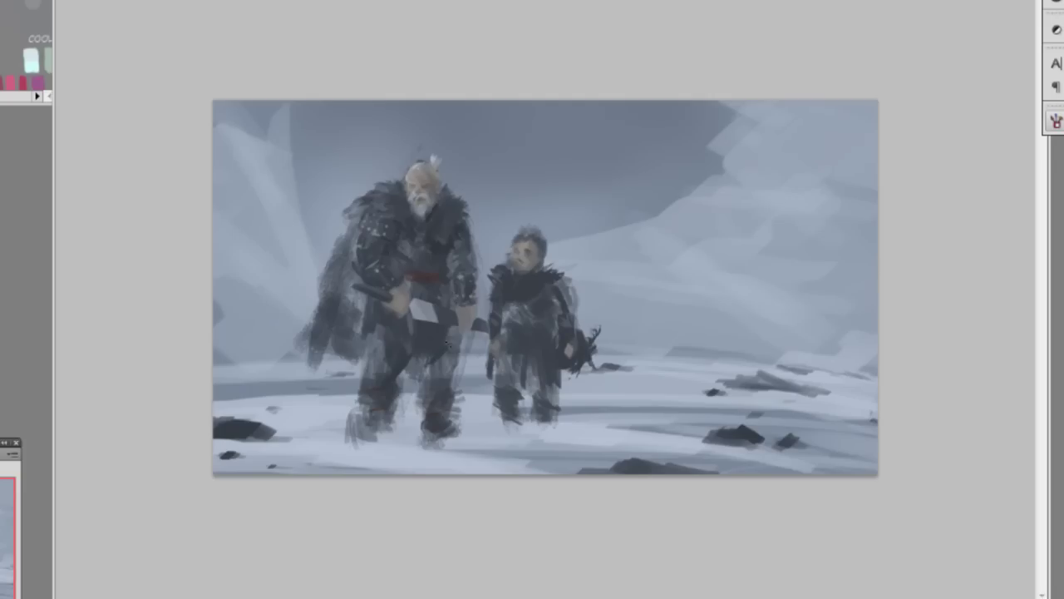
Step: Darken the large figure's boot with short strokes and choose a textured brush tip for the leg
{"action": "mouse_move", "coordinate": [371, 406]}
{"action": "left_mouse_down"}
{"action": "mouse_move", "coordinate": [361, 416]}
{"action": "mouse_move", "coordinate": [382, 426]}
{"action": "left_mouse_up"}
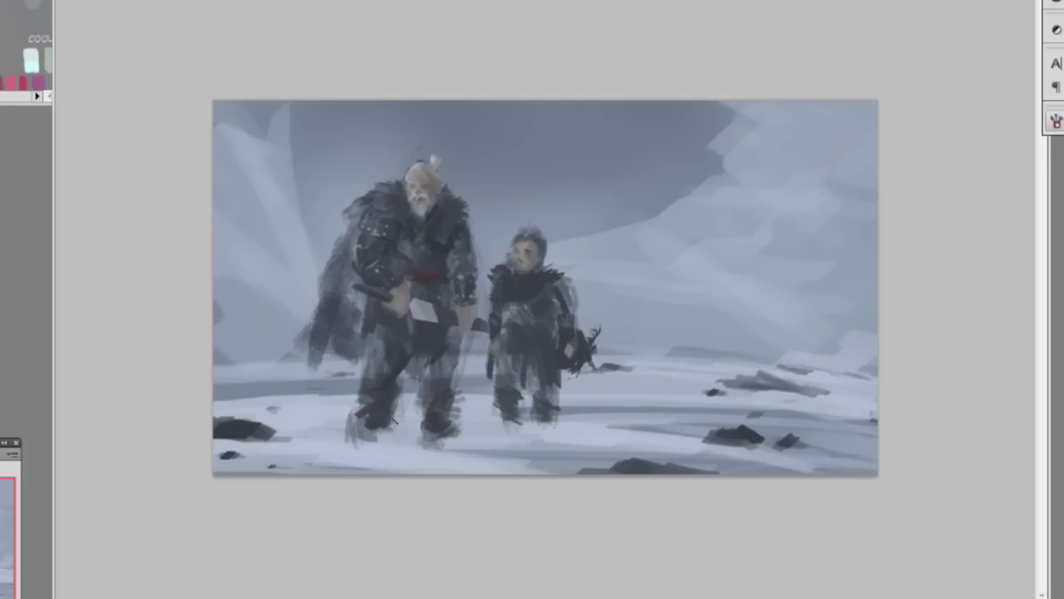
{"action": "right_click", "coordinate": [442, 339]}
{"action": "double_click", "coordinate": [470, 554]}
{"action": "right_click", "coordinate": [454, 361]}
{"action": "key", "text": "Escape"}
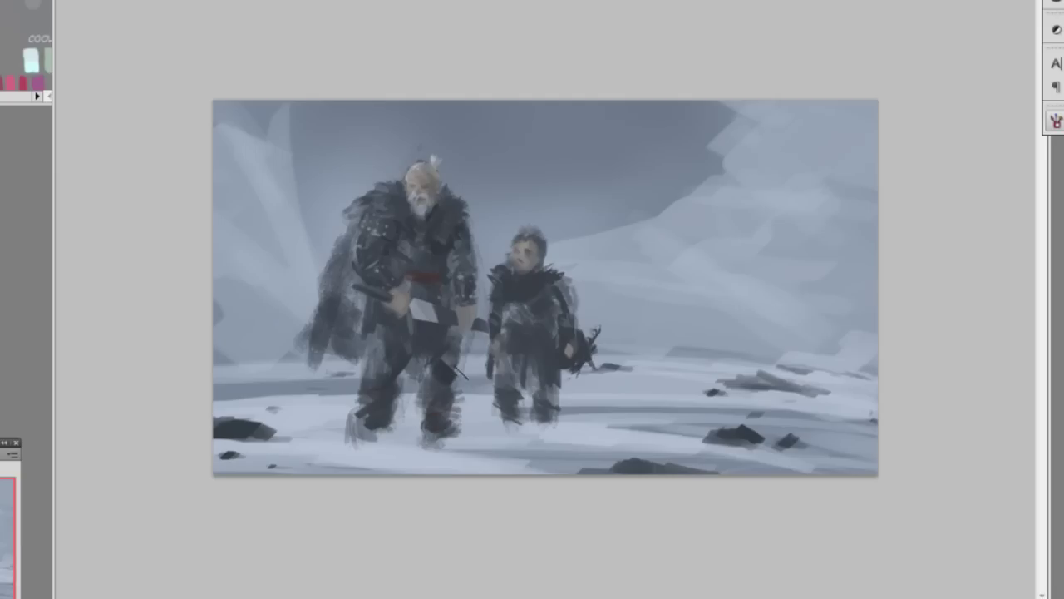
Step: Sample the dark clothing colour and paint ragged strips hanging from the large figure's tunic over the legs
{"action": "left_click", "coordinate": [426, 343], "text": "alt"}
{"action": "right_click", "coordinate": [428, 341]}
{"action": "key", "text": "Return"}
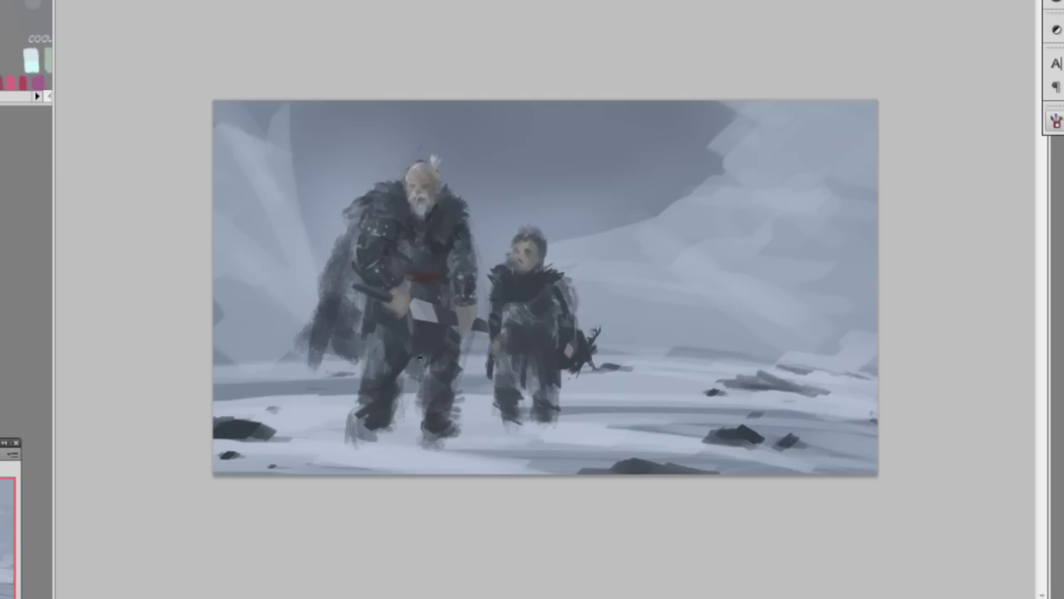
{"action": "mouse_move", "coordinate": [421, 359]}
{"action": "left_mouse_down"}
{"action": "mouse_move", "coordinate": [419, 389]}
{"action": "mouse_move", "coordinate": [411, 382]}
{"action": "left_mouse_up"}
{"action": "left_click_drag", "start_coordinate": [411, 359], "coordinate": [403, 385]}
{"action": "left_click_drag", "start_coordinate": [424, 359], "coordinate": [430, 378]}
Step: Give the large figure's cloak a ragged lower edge and textured surface, undoing the unwanted strokes
{"action": "left_click_drag", "start_coordinate": [341, 234], "coordinate": [312, 380]}
{"action": "key", "text": "ctrl+alt+z"}
{"action": "key", "text": "ctrl+alt+z"}
{"action": "mouse_move", "coordinate": [323, 341]}
{"action": "left_mouse_down"}
{"action": "mouse_move", "coordinate": [359, 365]}
{"action": "mouse_move", "coordinate": [369, 321]}
{"action": "mouse_move", "coordinate": [370, 360]}
{"action": "mouse_move", "coordinate": [362, 316]}
{"action": "left_mouse_up"}
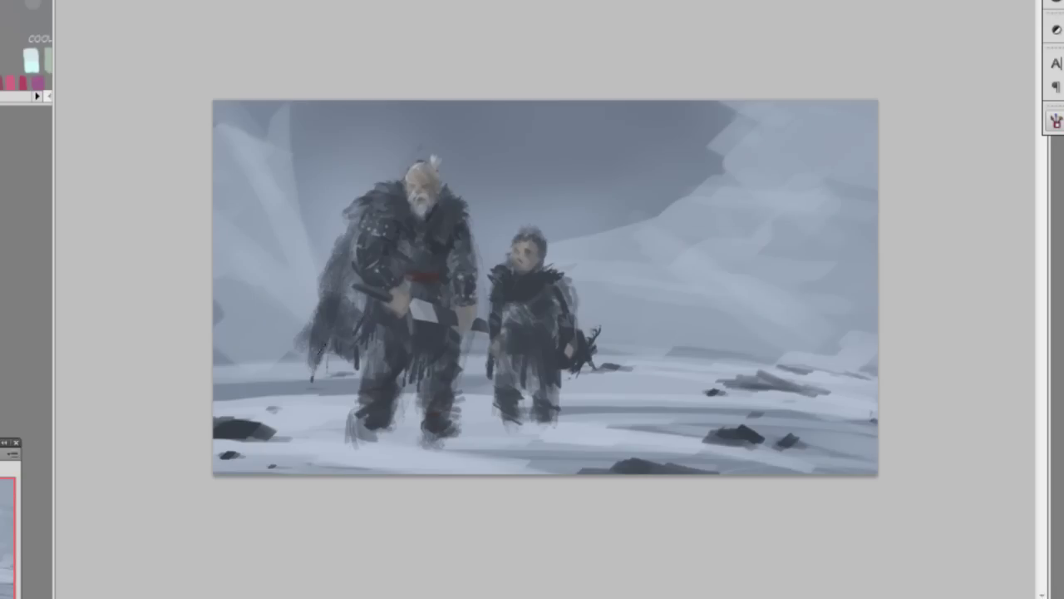
{"action": "right_click", "coordinate": [341, 366]}
{"action": "double_click", "coordinate": [386, 553]}
{"action": "mouse_move", "coordinate": [364, 330]}
{"action": "left_mouse_down"}
{"action": "mouse_move", "coordinate": [363, 287]}
{"action": "mouse_move", "coordinate": [331, 295]}
{"action": "mouse_move", "coordinate": [323, 322]}
{"action": "left_mouse_up"}
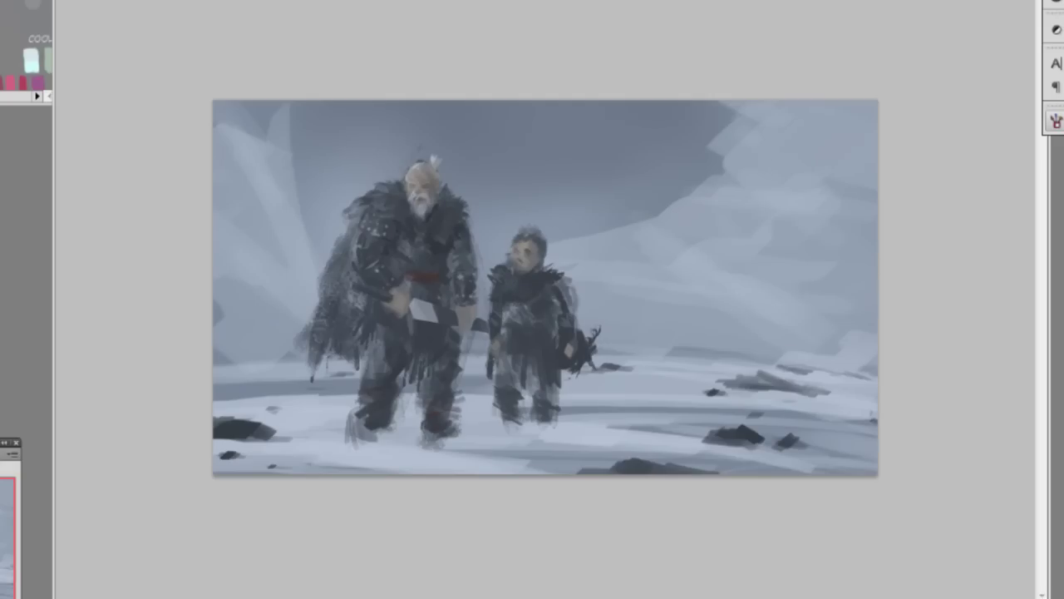
Step: Sample the snow colour and try brightening the area around the large figure with a large soft brush, undoing the glow
{"action": "left_click", "coordinate": [618, 446], "text": "alt"}
{"action": "right_click", "coordinate": [615, 338]}
{"action": "left_click", "coordinate": [665, 433]}
{"action": "left_click", "coordinate": [926, 285]}
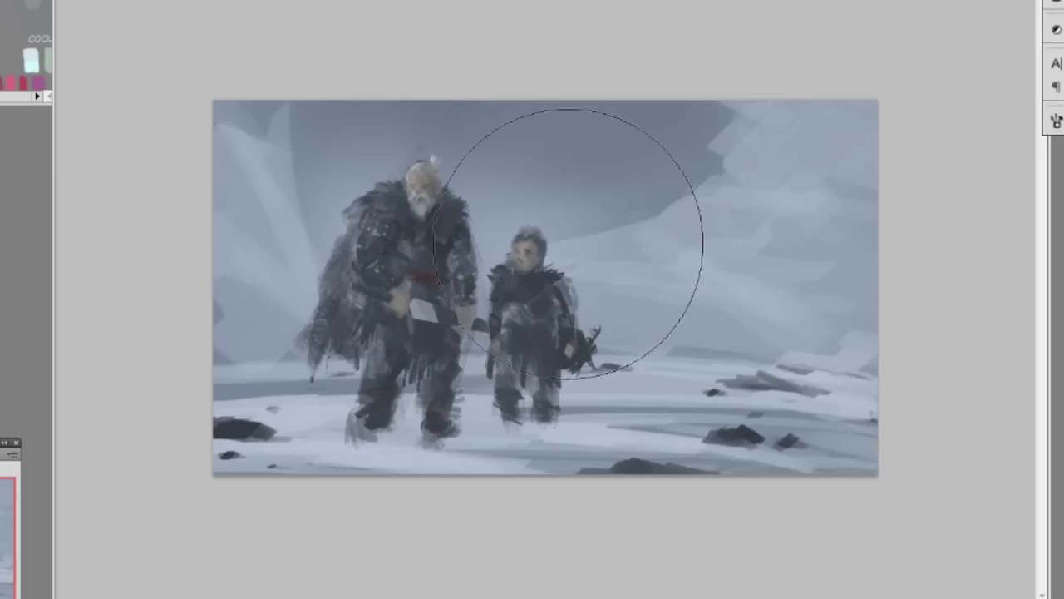
{"action": "key", "text": "["}
{"action": "key", "text": "["}
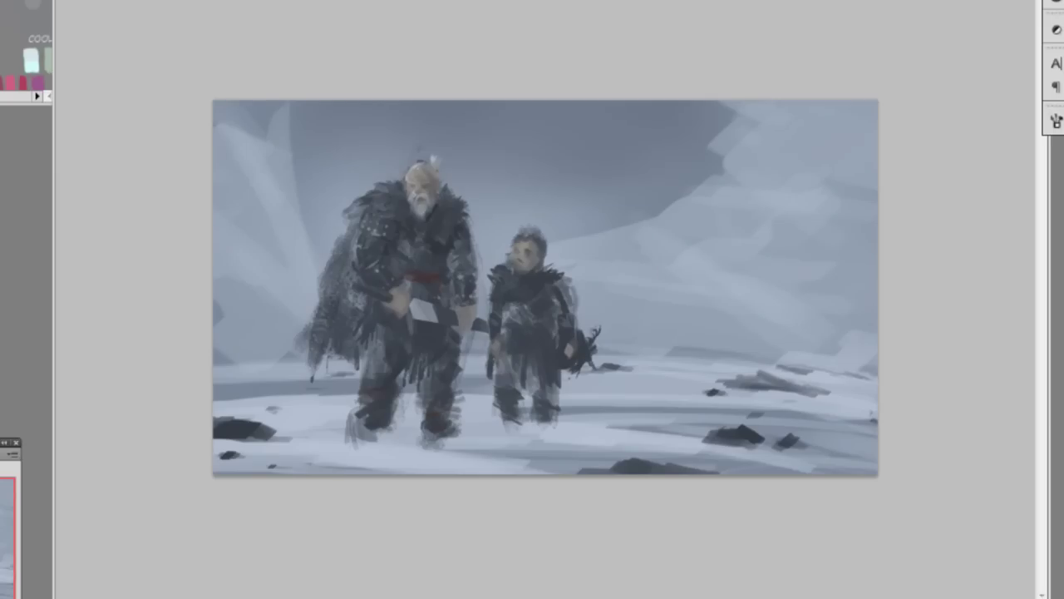
{"action": "right_click", "coordinate": [651, 282]}
{"action": "left_click", "coordinate": [692, 374]}
{"action": "left_click", "coordinate": [873, 290]}
{"action": "key", "text": "]"}
{"action": "key", "text": "]"}
{"action": "key", "text": "]"}
{"action": "key", "text": "]"}
{"action": "key", "text": "]"}
{"action": "key", "text": "]"}
{"action": "key", "text": "]"}
{"action": "key", "text": "]"}
{"action": "key", "text": "]"}
{"action": "key", "text": "]"}
{"action": "left_click", "coordinate": [423, 184]}
{"action": "key", "text": "ctrl+z"}
{"action": "left_click", "coordinate": [424, 242]}
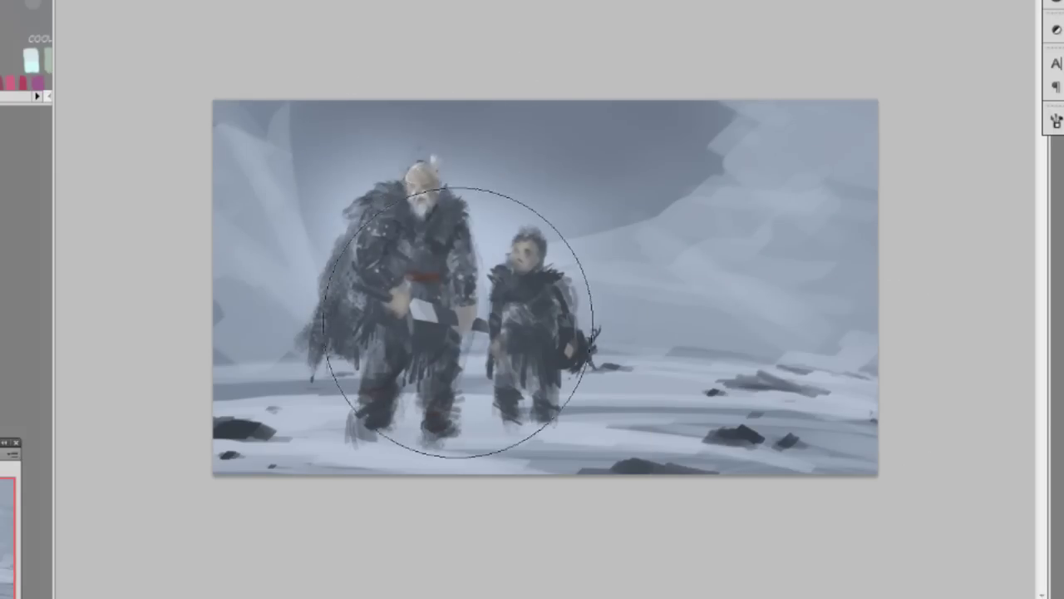
{"action": "key", "text": "ctrl+z"}
Step: Paint white highlights on the large figure's axe blade and flip the canvas back horizontally
{"action": "right_click", "coordinate": [414, 214]}
{"action": "key", "text": "Return"}
{"action": "left_click_drag", "start_coordinate": [360, 225], "coordinate": [419, 189]}
{"action": "key", "text": "ctrl+z"}
{"action": "left_click_drag", "start_coordinate": [420, 304], "coordinate": [432, 318]}
{"action": "left_click_drag", "start_coordinate": [414, 231], "coordinate": [420, 258]}
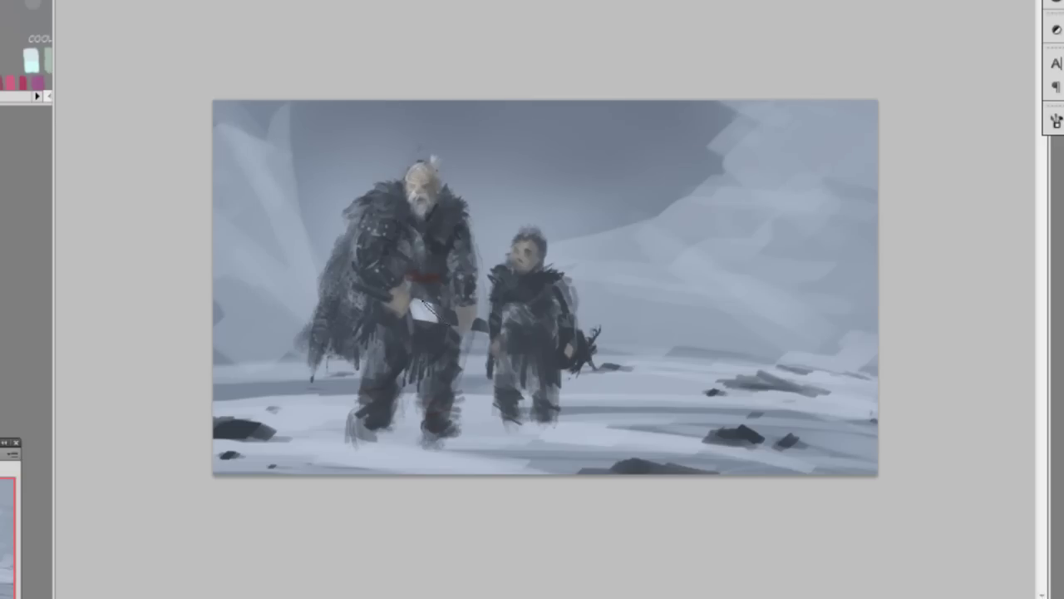
{"action": "key", "text": "h"}
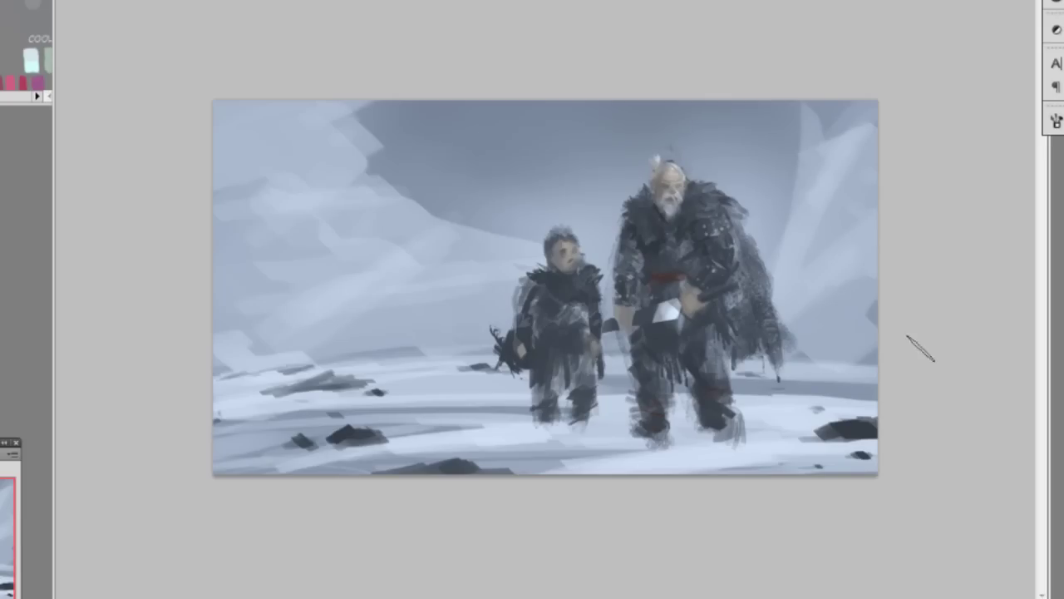
{"action": "right_click", "coordinate": [709, 312]}
{"action": "left_click", "coordinate": [830, 402]}
{"action": "left_click", "coordinate": [658, 316]}
Step: Paint a dark curved bow with a thin pale string behind the small figure's shoulder, redoing the curve as needed
{"action": "left_click", "coordinate": [558, 266], "text": "alt"}
{"action": "left_click_drag", "start_coordinate": [516, 226], "coordinate": [523, 274]}
{"action": "key", "text": "ctrl+z"}
{"action": "left_click_drag", "start_coordinate": [517, 223], "coordinate": [522, 273]}
{"action": "key", "text": "ctrl+z"}
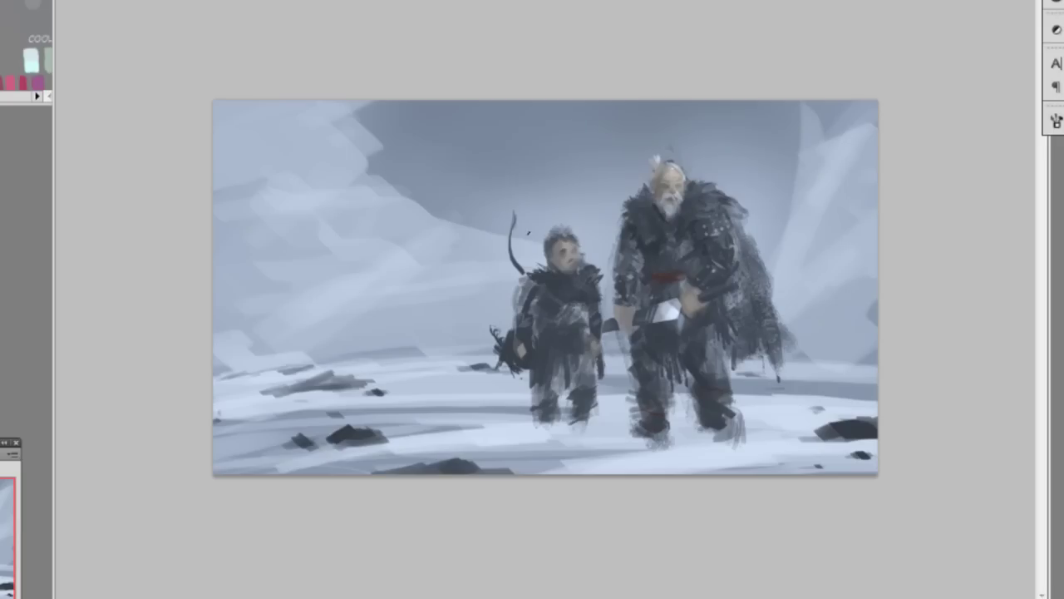
{"action": "right_click", "coordinate": [558, 244]}
{"action": "left_click", "coordinate": [657, 340]}
{"action": "left_click_drag", "start_coordinate": [515, 223], "coordinate": [535, 254]}
Step: Reduce a textured brush to 300 px and paint pale snow mist beside and across the small figure's legs
{"action": "right_click", "coordinate": [781, 413]}
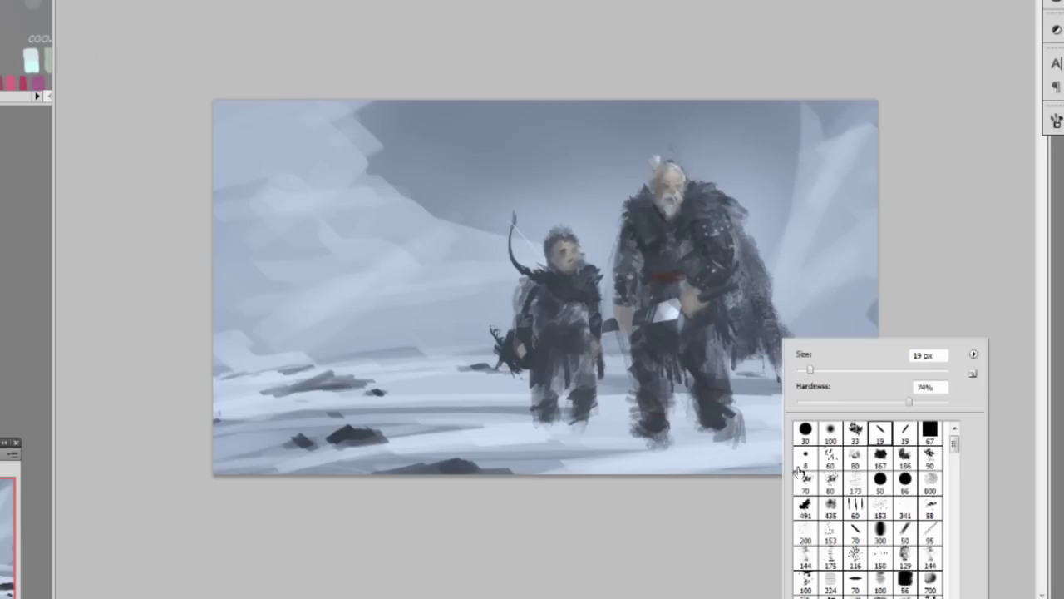
{"action": "double_click", "coordinate": [810, 510]}
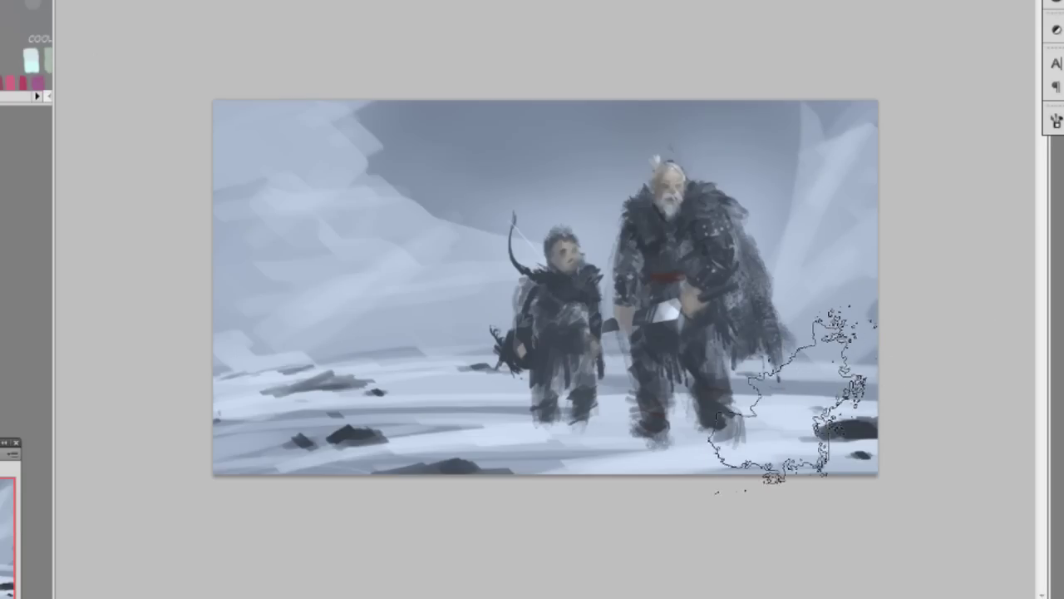
{"action": "left_click", "coordinate": [1056, 121]}
{"action": "key", "text": "bracketleft"}
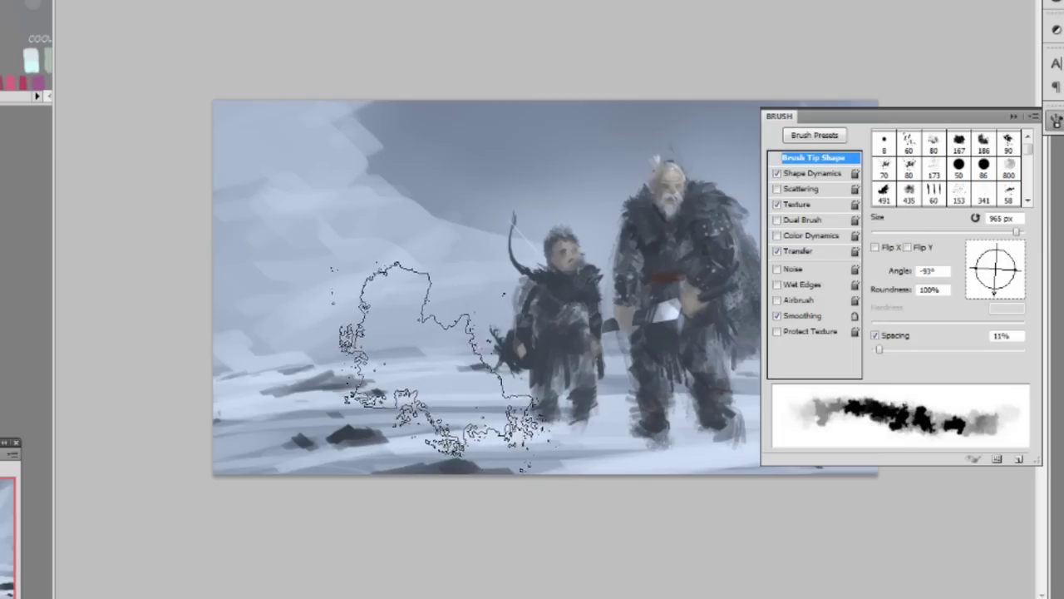
{"action": "key", "text": "bracketleft"}
{"action": "key", "text": "bracketleft"}
{"action": "key", "text": "bracketleft"}
{"action": "key", "text": "bracketleft"}
{"action": "key", "text": "bracketleft"}
{"action": "key", "text": "bracketleft"}
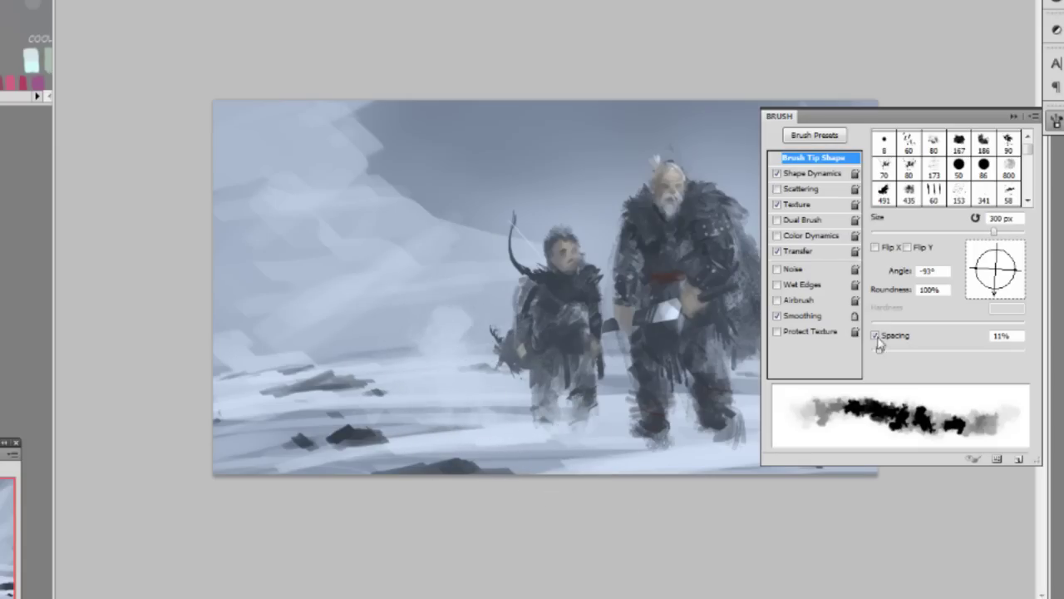
Step: Rework the snow haze around both figures' boots and add fine snow specks with smaller textured brush tips
{"action": "left_click", "coordinate": [1013, 116]}
{"action": "key", "text": "e"}
{"action": "right_click", "coordinate": [567, 391]}
{"action": "left_click", "coordinate": [617, 482]}
{"action": "double_click", "coordinate": [604, 505]}
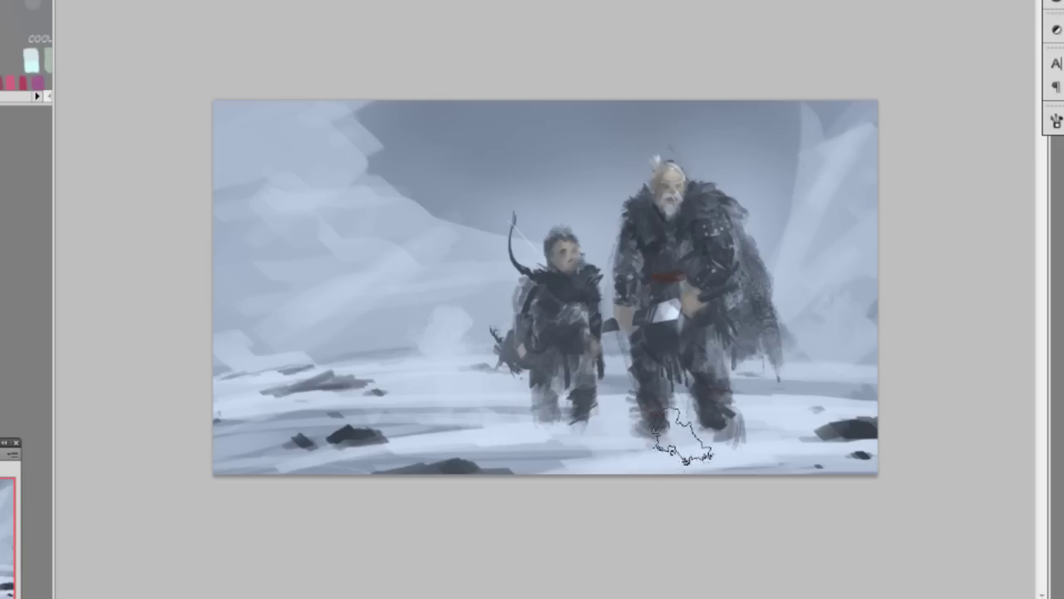
{"action": "right_click", "coordinate": [649, 358]}
{"action": "double_click", "coordinate": [694, 537]}
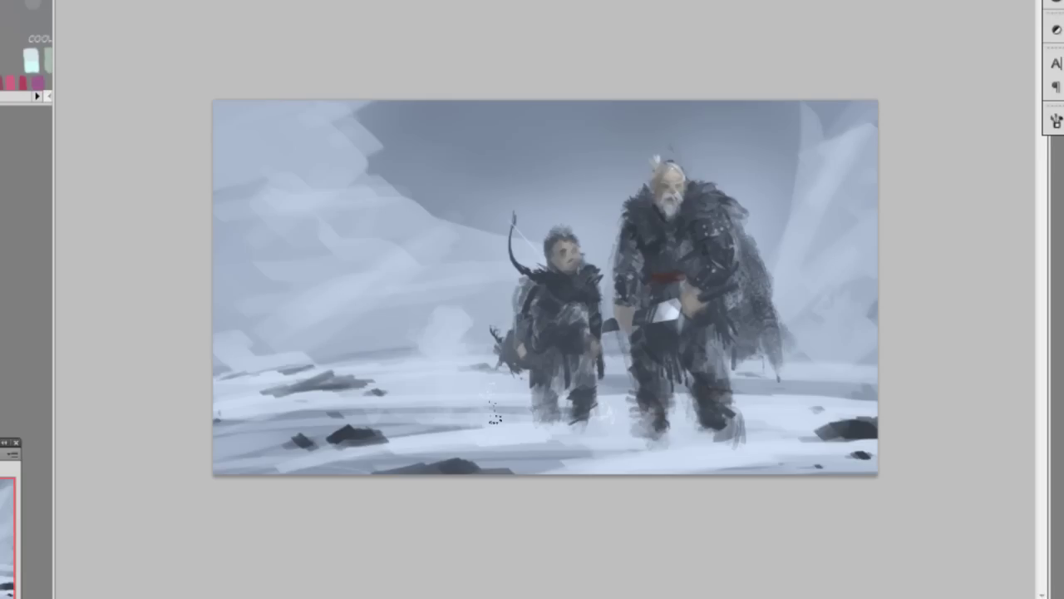
Step: Dab white, kicked-up snow dust around the large figure's boots with a smaller textured brush
{"action": "left_click", "coordinate": [666, 434]}
{"action": "right_click", "coordinate": [670, 431]}
{"action": "left_click", "coordinate": [758, 508]}
{"action": "left_click", "coordinate": [682, 434]}
{"action": "key", "text": "bracketleft"}
{"action": "key", "text": "bracketleft"}
{"action": "key", "text": "bracketleft"}
{"action": "key", "text": "bracketleft"}
{"action": "left_click", "coordinate": [746, 431]}
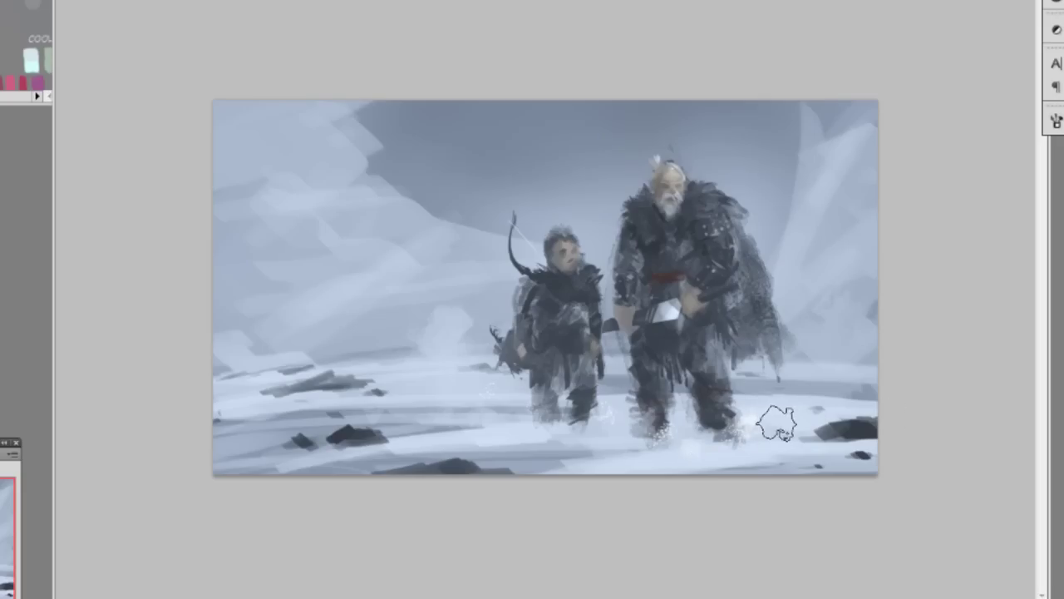
Step: Dab white snow dust around the small figure's boots and brush pale snow onto the large figure's fur shoulder
{"action": "left_click", "coordinate": [544, 430]}
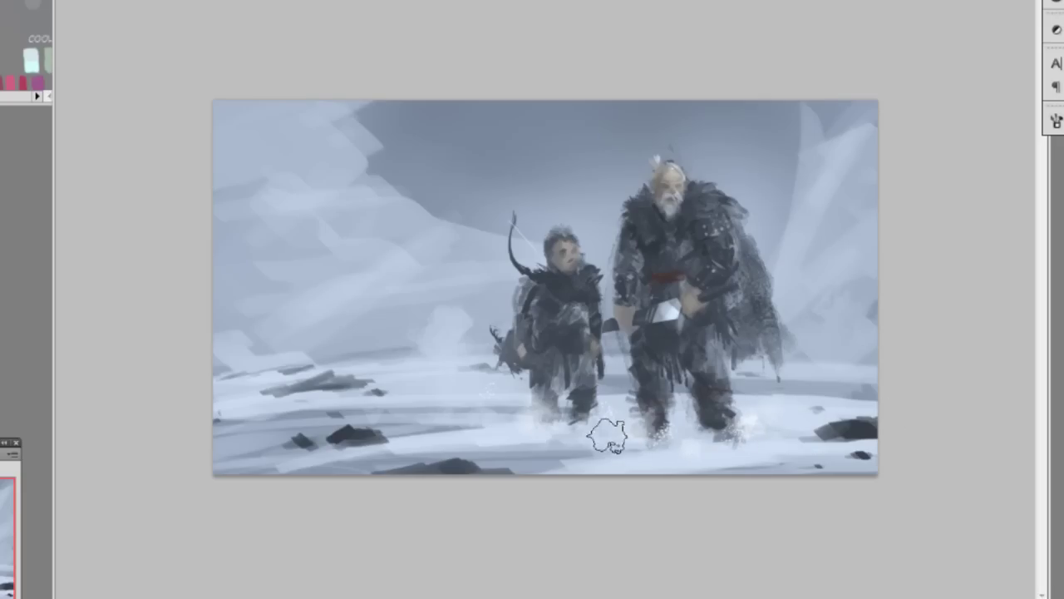
{"action": "left_click", "coordinate": [601, 423]}
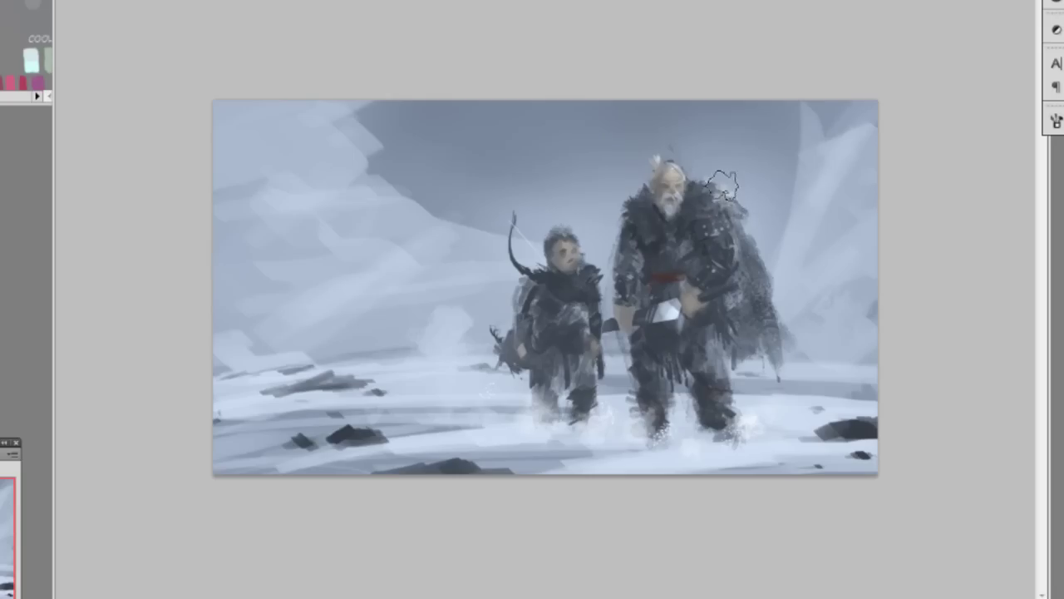
{"action": "right_click", "coordinate": [763, 281]}
{"action": "left_click", "coordinate": [800, 406]}
{"action": "left_click", "coordinate": [848, 262]}
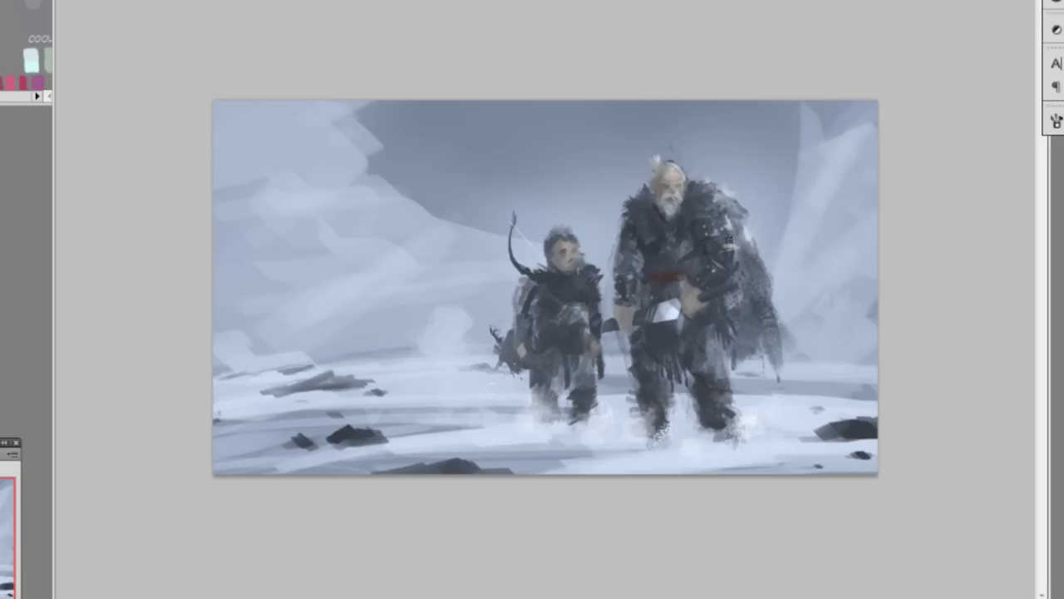
Step: Sharpen the armour plates on the large figure's cloak-side arm with a different brush tip and dark and pale dabs
{"action": "right_click", "coordinate": [746, 258]}
{"action": "double_click", "coordinate": [904, 393]}
{"action": "left_click", "coordinate": [727, 252]}
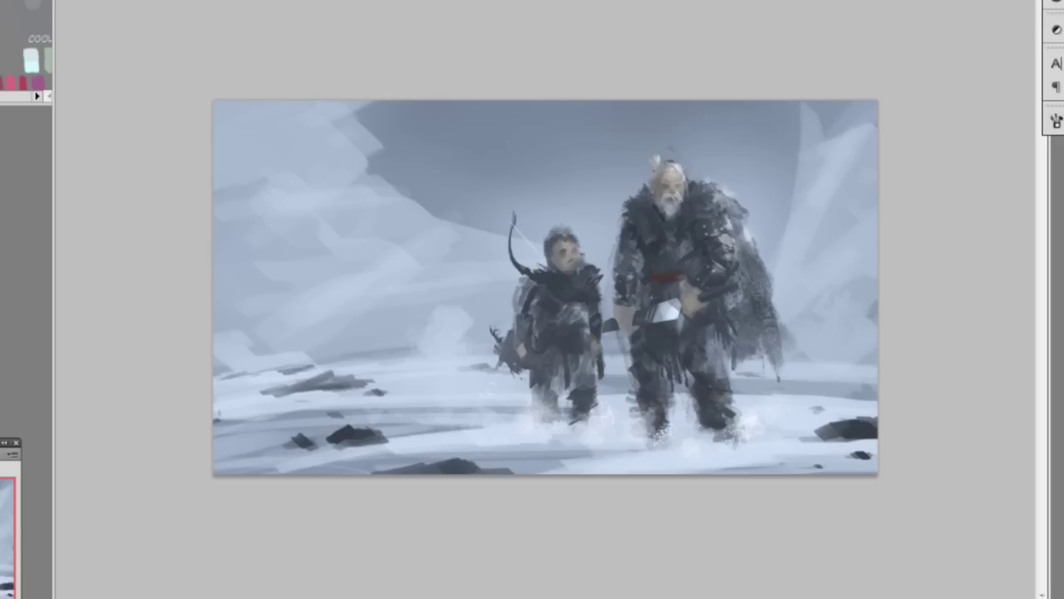
Step: Sample the pale beard colour and paint longer, thin beard strands down the large figure's chest
{"action": "right_click", "coordinate": [679, 214]}
{"action": "left_click", "coordinate": [913, 150]}
{"action": "left_click", "coordinate": [665, 212], "text": "alt"}
{"action": "left_click_drag", "start_coordinate": [657, 187], "coordinate": [661, 224]}
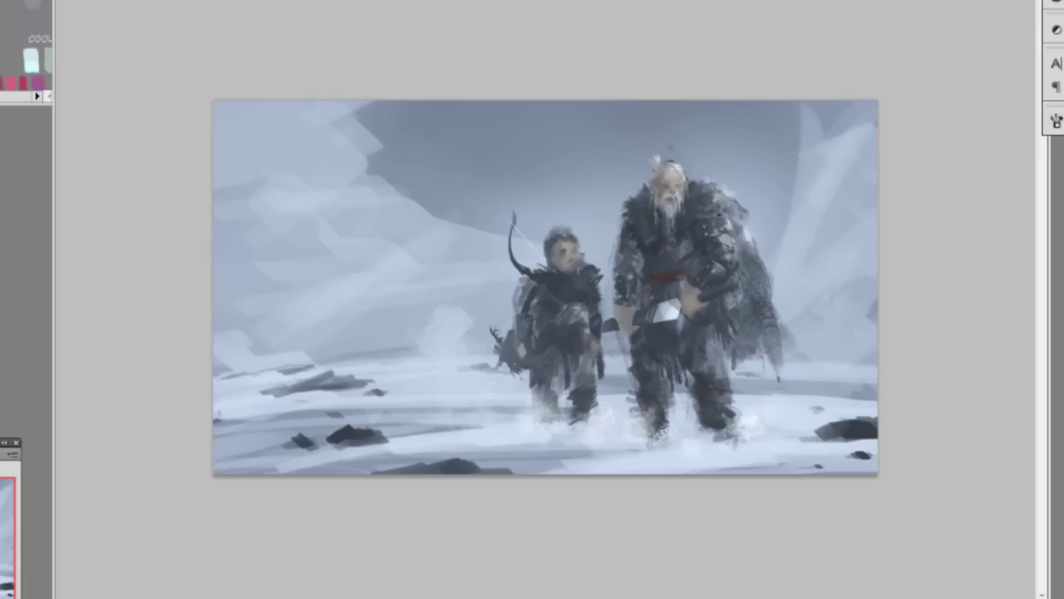
Step: Sample the dark clothing tone and rework the small figure's chest, sleeves and cuff with firmer brush strokes
{"action": "right_click", "coordinate": [597, 284]}
{"action": "left_click", "coordinate": [644, 434]}
{"action": "left_click", "coordinate": [756, 218]}
{"action": "right_click", "coordinate": [585, 308]}
{"action": "left_click", "coordinate": [678, 403]}
{"action": "left_click", "coordinate": [744, 201]}
{"action": "left_click", "coordinate": [565, 295], "text": "alt"}
{"action": "left_click_drag", "start_coordinate": [586, 305], "coordinate": [580, 320]}
{"action": "left_click_drag", "start_coordinate": [518, 339], "coordinate": [523, 331]}
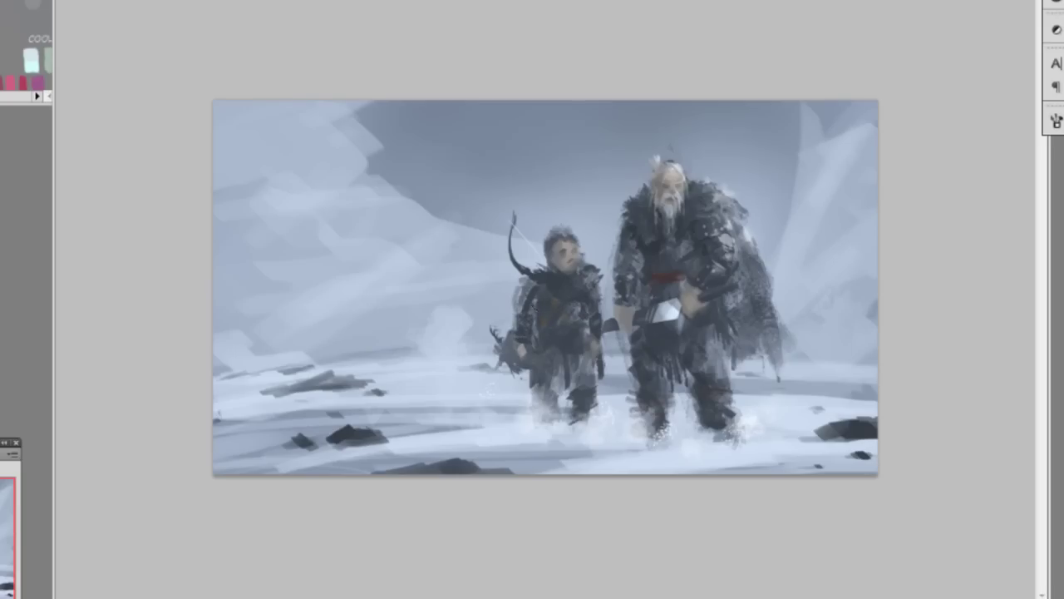
Step: Add speckled texture to the small figure's sleeve with a sampled clothing tone and a 144 px textured brush tip
{"action": "left_click", "coordinate": [534, 293], "text": "alt"}
{"action": "right_click", "coordinate": [587, 339]}
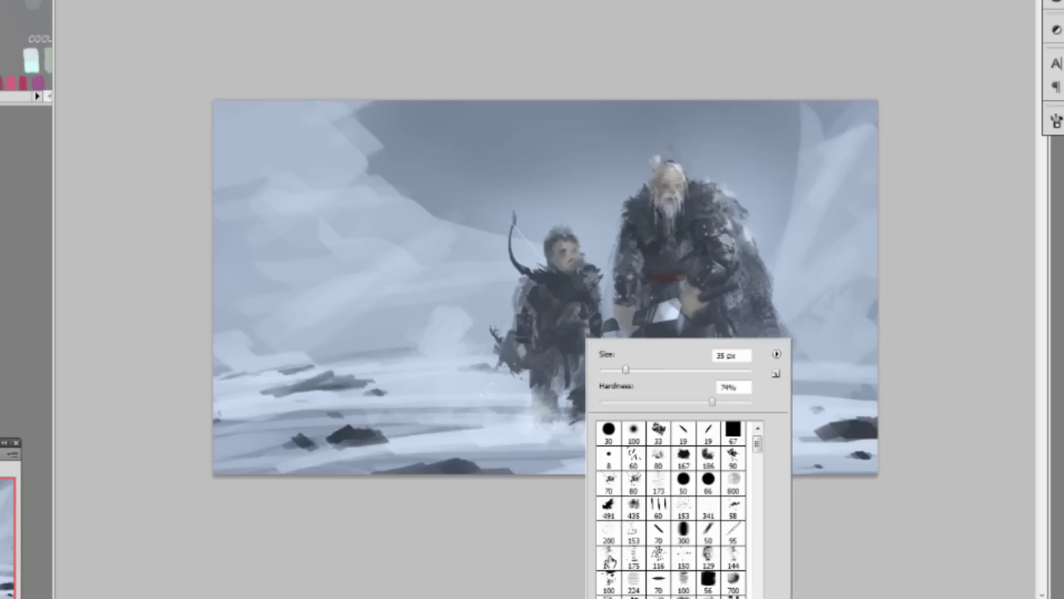
{"action": "left_click", "coordinate": [609, 558]}
{"action": "double_click", "coordinate": [732, 557]}
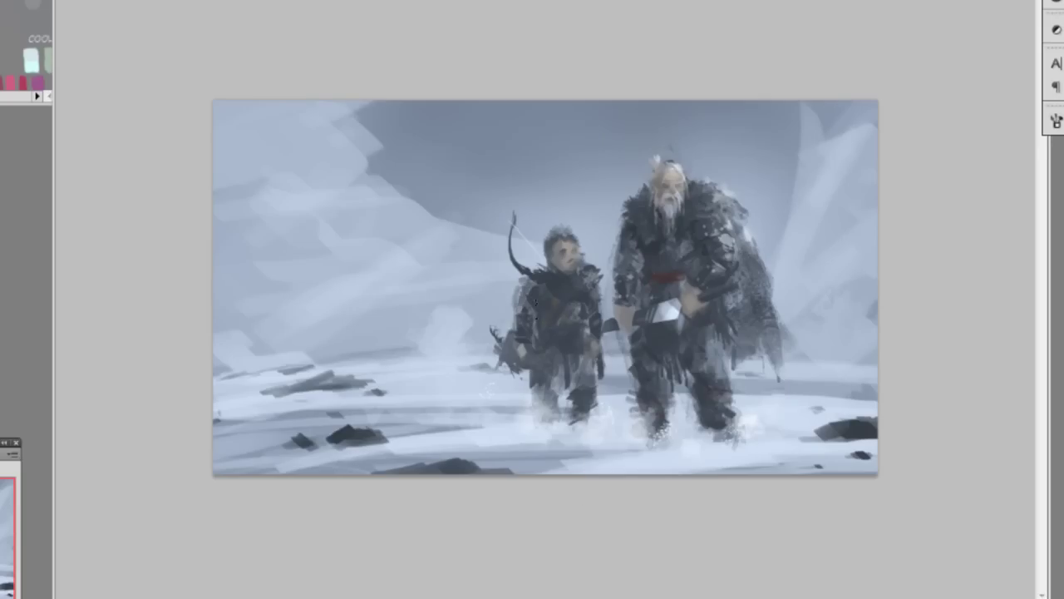
Step: Break up the small figure's tunic, hip and sleeve cuff with dark strokes and greyish highlights using different brush tips
{"action": "left_click", "coordinate": [567, 282], "text": "alt"}
{"action": "right_click", "coordinate": [606, 308]}
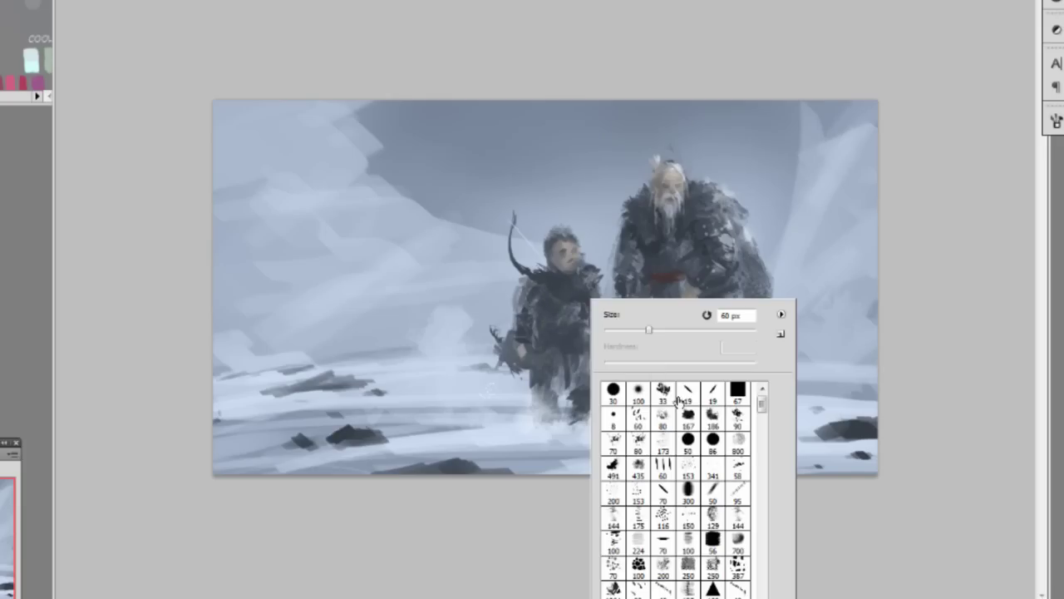
{"action": "left_click", "coordinate": [851, 387]}
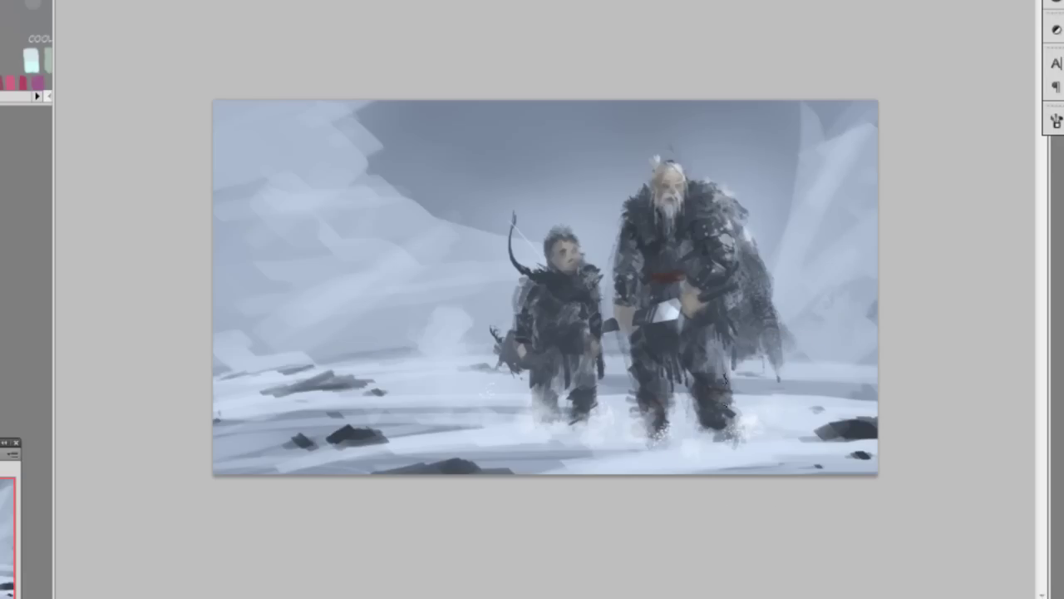
{"action": "mouse_move", "coordinate": [594, 366]}
{"action": "left_mouse_down"}
{"action": "mouse_move", "coordinate": [580, 423]}
{"action": "mouse_move", "coordinate": [585, 362]}
{"action": "left_mouse_up"}
{"action": "right_click", "coordinate": [551, 331]}
{"action": "double_click", "coordinate": [650, 433]}
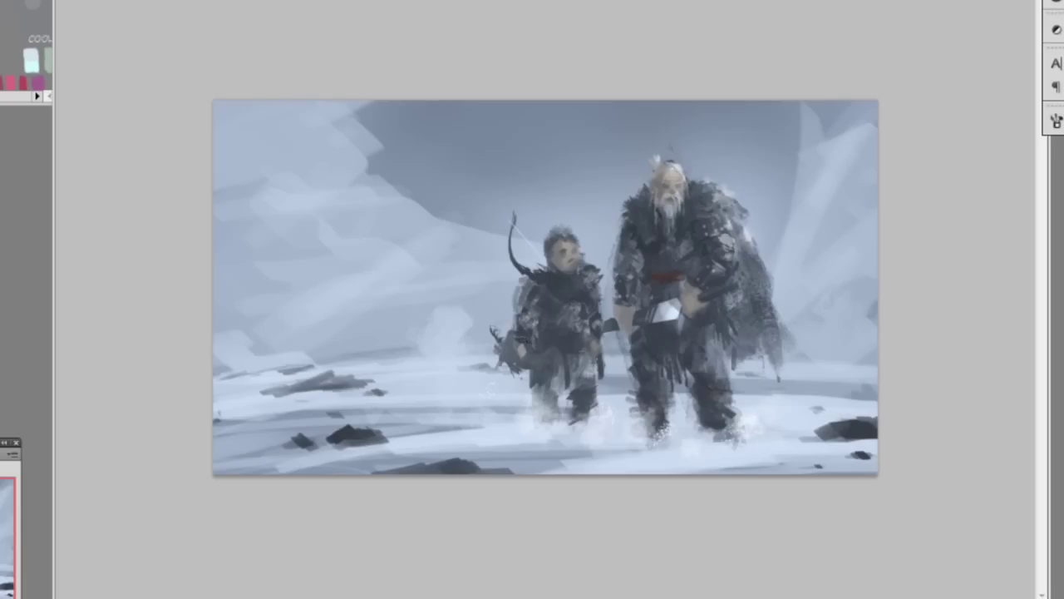
{"action": "mouse_move", "coordinate": [526, 337]}
{"action": "left_mouse_down"}
{"action": "mouse_move", "coordinate": [517, 334]}
{"action": "mouse_move", "coordinate": [537, 322]}
{"action": "mouse_move", "coordinate": [522, 337]}
{"action": "left_mouse_up"}
Step: Paint the small figure's bow-side hand in front of the hip with sampled skin tones
{"action": "left_click", "coordinate": [582, 252], "text": "alt"}
{"action": "left_click", "coordinate": [544, 342]}
{"action": "left_click", "coordinate": [596, 344], "text": "alt"}
{"action": "left_click", "coordinate": [539, 348]}
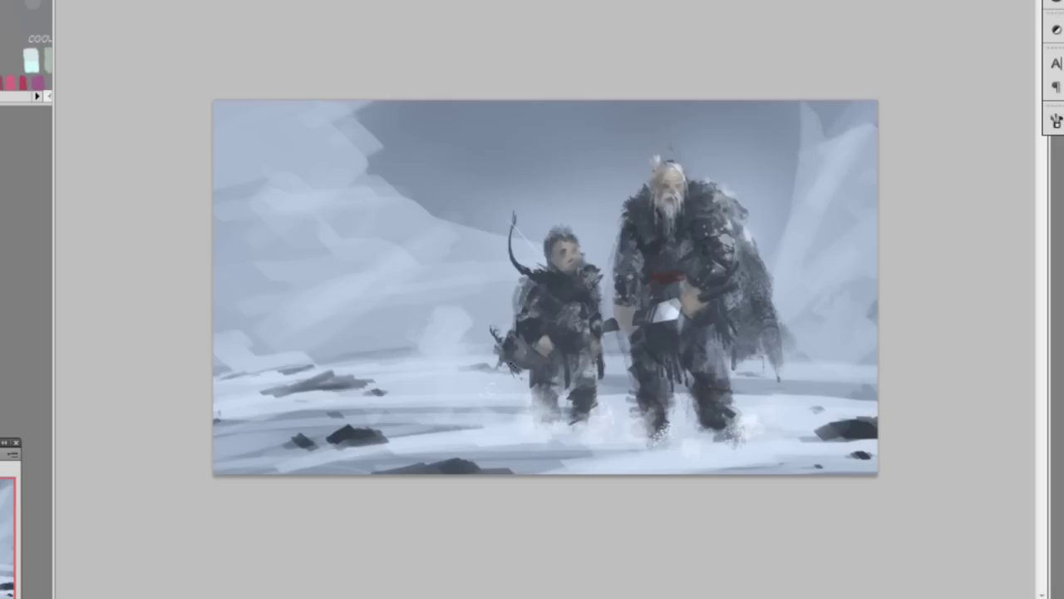
Step: Darken the bundle hanging at the small figure's hip and paint a thin pale diagonal strap across the chest
{"action": "left_click_drag", "start_coordinate": [508, 369], "coordinate": [507, 382]}
{"action": "right_click", "coordinate": [526, 411]}
{"action": "double_click", "coordinate": [549, 482]}
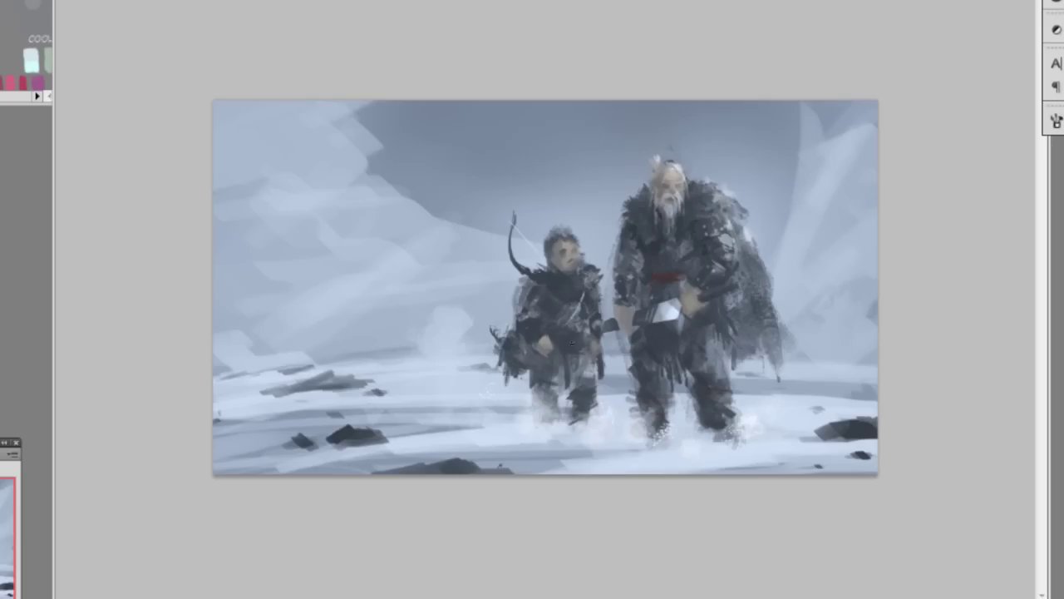
{"action": "left_click_drag", "start_coordinate": [570, 318], "coordinate": [557, 336]}
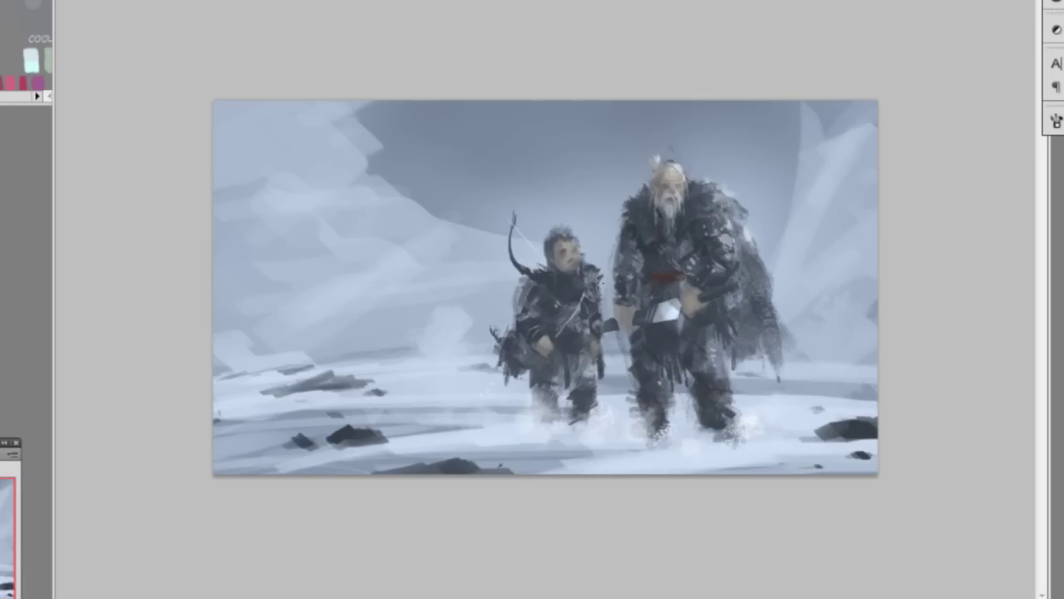
Step: Refine the large figure's fur collar edge, forearm and hands with a sampled dark tone and another brush tip
{"action": "left_click", "coordinate": [645, 212], "text": "alt"}
{"action": "right_click", "coordinate": [632, 291]}
{"action": "double_click", "coordinate": [743, 402]}
{"action": "left_click_drag", "start_coordinate": [620, 313], "coordinate": [625, 317]}
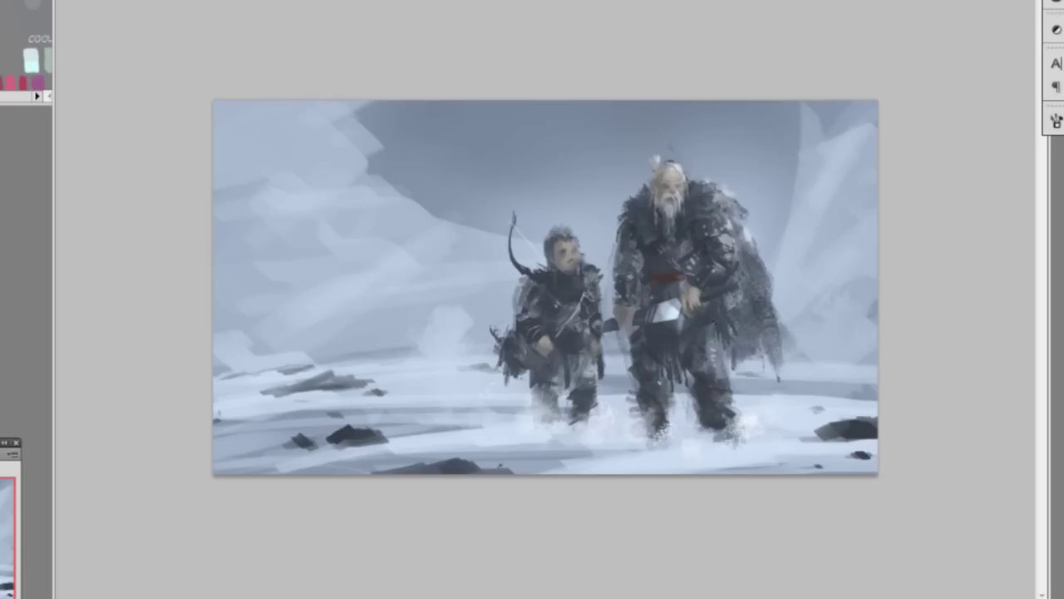
Step: Define the large figure's grip, the axe handle and the bright blade edge with sampled tones and a 19 px brush tip
{"action": "left_click", "coordinate": [691, 292], "text": "alt"}
{"action": "left_click", "coordinate": [676, 313], "text": "alt"}
{"action": "right_click", "coordinate": [719, 321]}
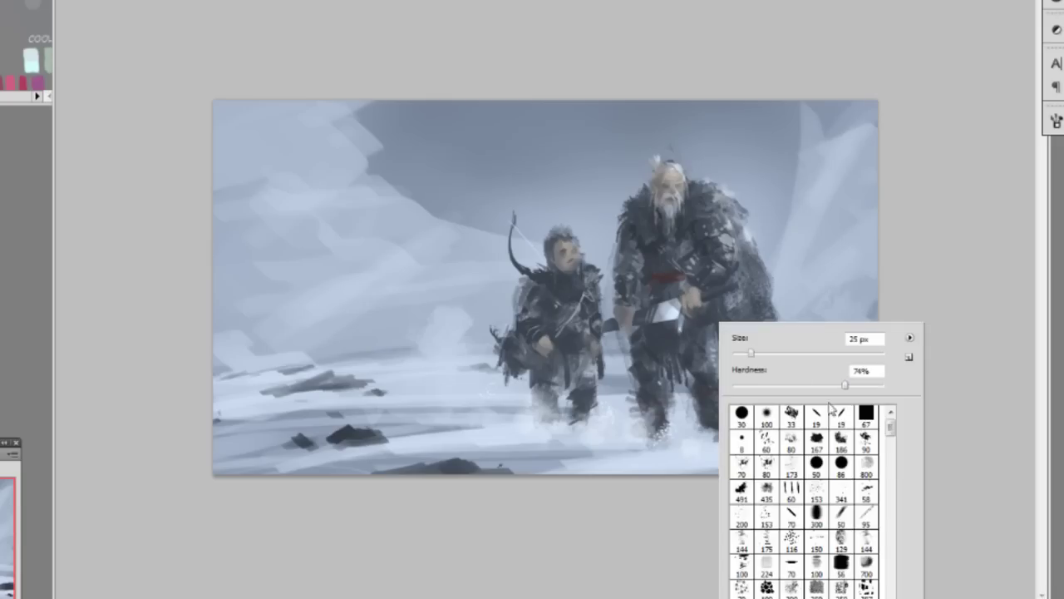
{"action": "double_click", "coordinate": [835, 419]}
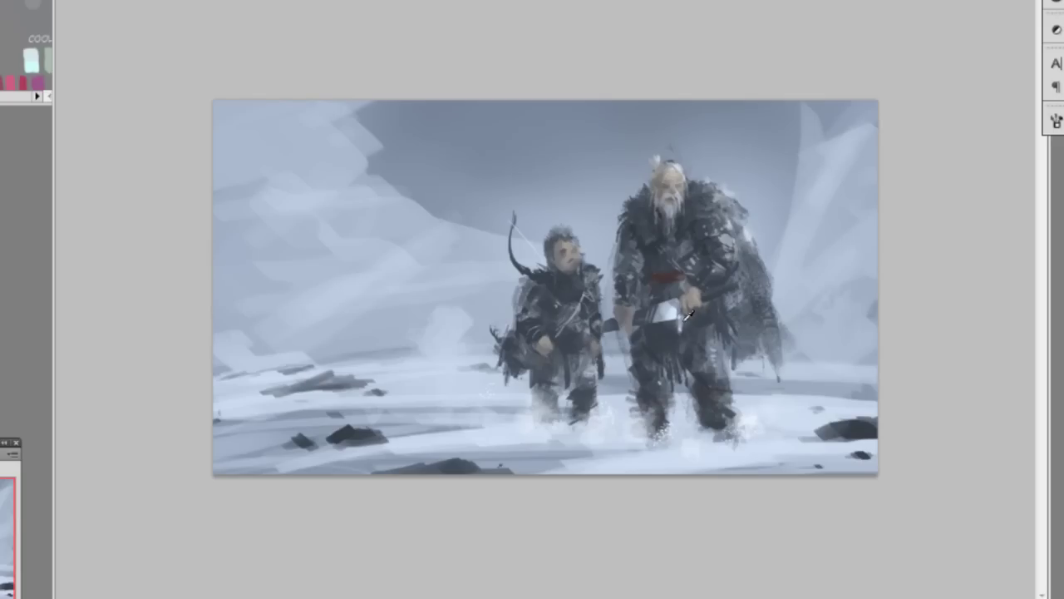
{"action": "left_click", "coordinate": [673, 310], "text": "alt"}
{"action": "mouse_move", "coordinate": [680, 316]}
{"action": "left_mouse_down"}
{"action": "mouse_move", "coordinate": [679, 331]}
{"action": "mouse_move", "coordinate": [681, 306]}
{"action": "left_mouse_up"}
Step: Pick a new colour and touch up the large figure's eye with a fine brush tip
{"action": "right_click", "coordinate": [597, 286]}
{"action": "double_click", "coordinate": [620, 384]}
{"action": "key", "text": "ctrl+plus"}
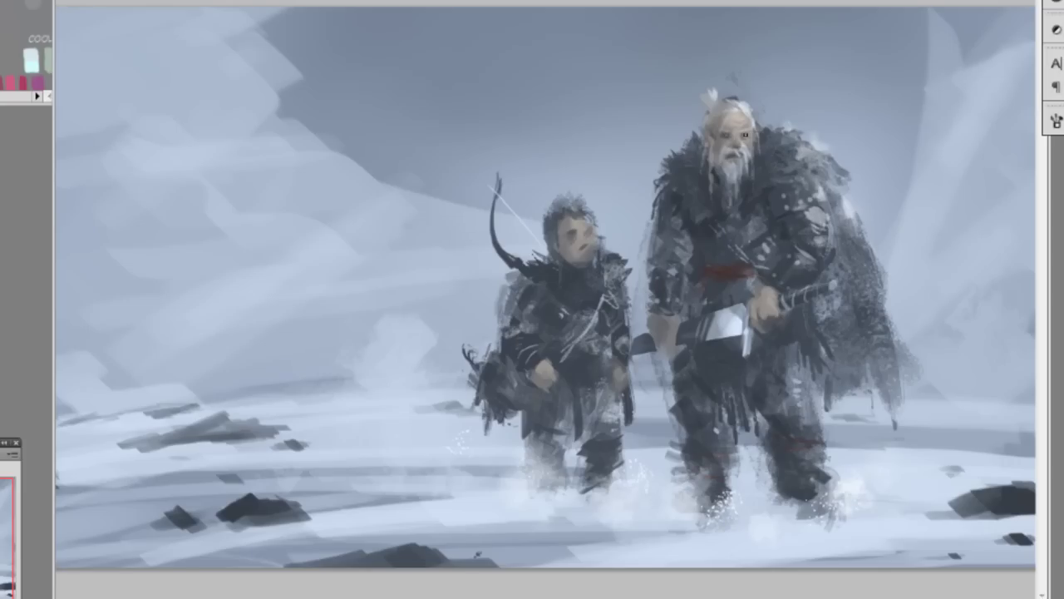
{"action": "left_click", "coordinate": [19, 63]}
{"action": "left_click", "coordinate": [103, 58], "text": "alt"}
{"action": "left_click_drag", "start_coordinate": [753, 135], "coordinate": [745, 135]}
{"action": "key", "text": "ctrl+minus"}
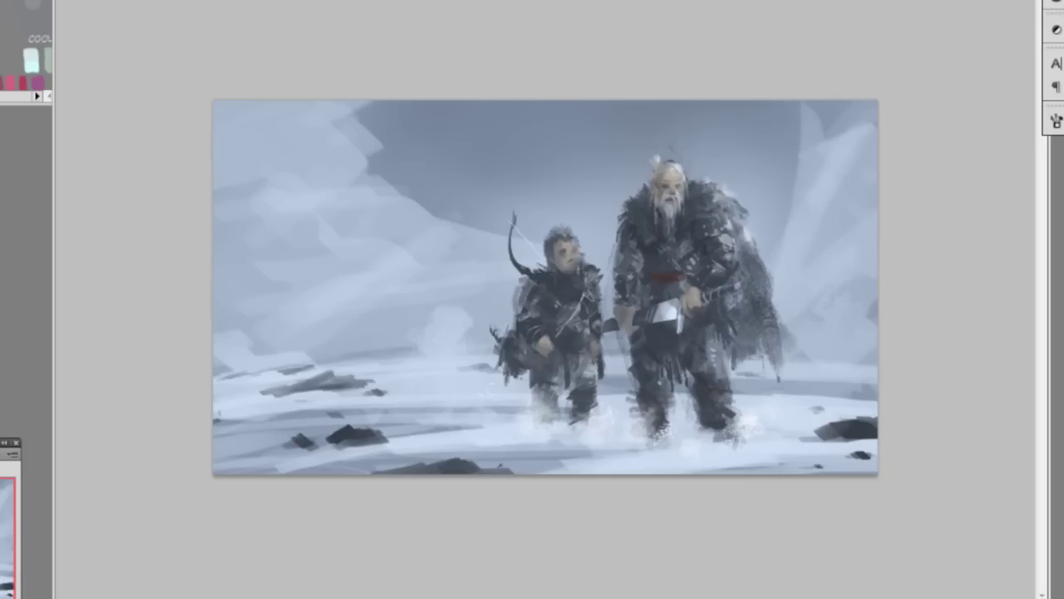
Step: Paint a dark beard over the small figure's chin and jaw, trying several brush tips and redoing strokes
{"action": "right_click", "coordinate": [616, 233]}
{"action": "double_click", "coordinate": [716, 331]}
{"action": "right_click", "coordinate": [607, 186]}
{"action": "left_click_drag", "start_coordinate": [582, 278], "coordinate": [555, 263]}
{"action": "right_click", "coordinate": [616, 278]}
{"action": "double_click", "coordinate": [733, 381]}
{"action": "key", "text": "ctrl+z"}
{"action": "right_click", "coordinate": [631, 336]}
{"action": "left_click", "coordinate": [679, 479]}
{"action": "left_click", "coordinate": [914, 308]}
{"action": "mouse_move", "coordinate": [553, 270]}
{"action": "left_mouse_down"}
{"action": "mouse_move", "coordinate": [583, 261]}
{"action": "mouse_move", "coordinate": [592, 281]}
{"action": "mouse_move", "coordinate": [594, 264]}
{"action": "mouse_move", "coordinate": [587, 282]}
{"action": "left_mouse_up"}
Step: Refine the edges of the small figure's beard with different brush tips and undo the last stroke
{"action": "right_click", "coordinate": [596, 259]}
{"action": "double_click", "coordinate": [706, 375]}
{"action": "left_click", "coordinate": [587, 265]}
{"action": "right_click", "coordinate": [599, 231]}
{"action": "double_click", "coordinate": [698, 327]}
{"action": "mouse_move", "coordinate": [562, 261]}
{"action": "left_mouse_down"}
{"action": "mouse_move", "coordinate": [582, 271]}
{"action": "mouse_move", "coordinate": [549, 260]}
{"action": "left_mouse_up"}
{"action": "key", "text": "ctrl+z"}
Step: Scatter falling snowflakes over the sky and the pale cliff with the 341 px speckle brush tip
{"action": "right_click", "coordinate": [748, 413]}
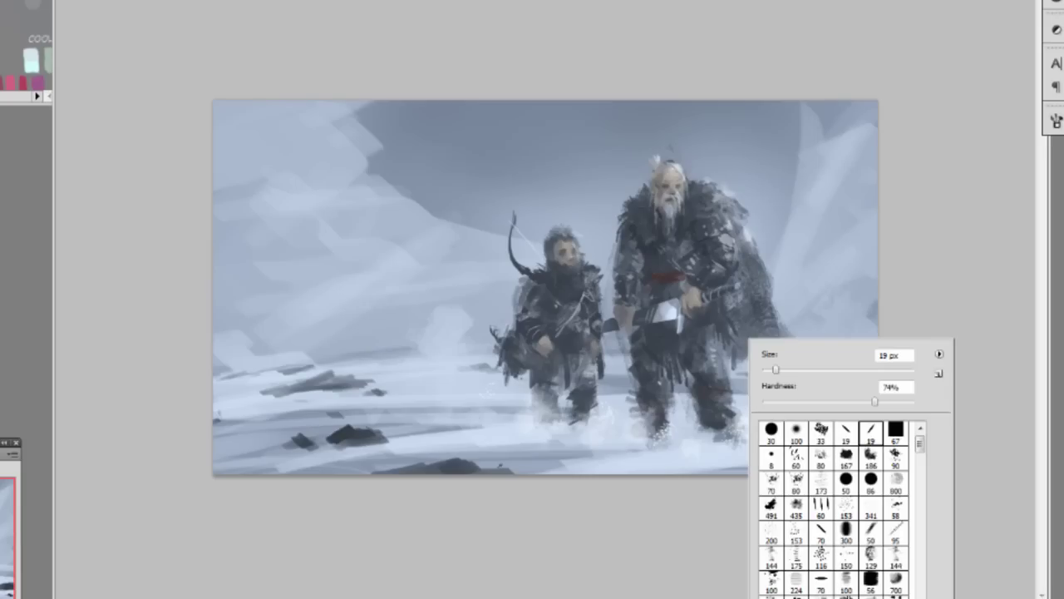
{"action": "left_click", "coordinate": [869, 512]}
{"action": "left_click", "coordinate": [749, 150]}
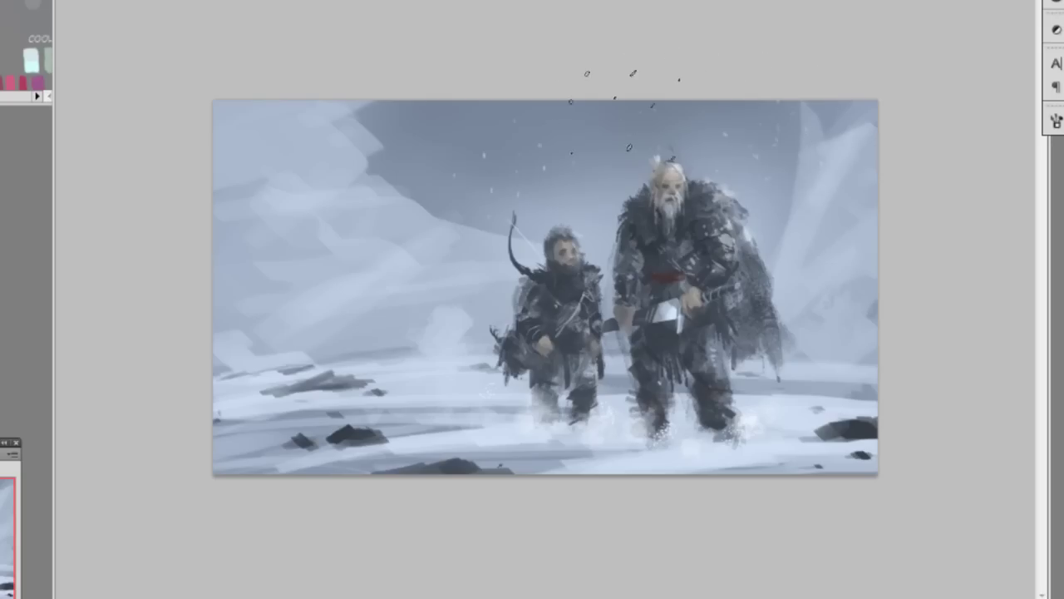
{"action": "left_click", "coordinate": [291, 171]}
{"action": "left_click", "coordinate": [380, 237]}
Step: Enlarge a textured brush and paint soft pale snow mist beside the large figure's cloak, redoing the first stroke
{"action": "right_click", "coordinate": [760, 415]}
{"action": "double_click", "coordinate": [824, 517]}
{"action": "key", "text": "bracketright"}
{"action": "key", "text": "bracketright"}
{"action": "key", "text": "bracketright"}
{"action": "left_click_drag", "start_coordinate": [866, 291], "coordinate": [873, 397]}
{"action": "key", "text": "ctrl+z"}
{"action": "left_click_drag", "start_coordinate": [870, 329], "coordinate": [848, 389]}
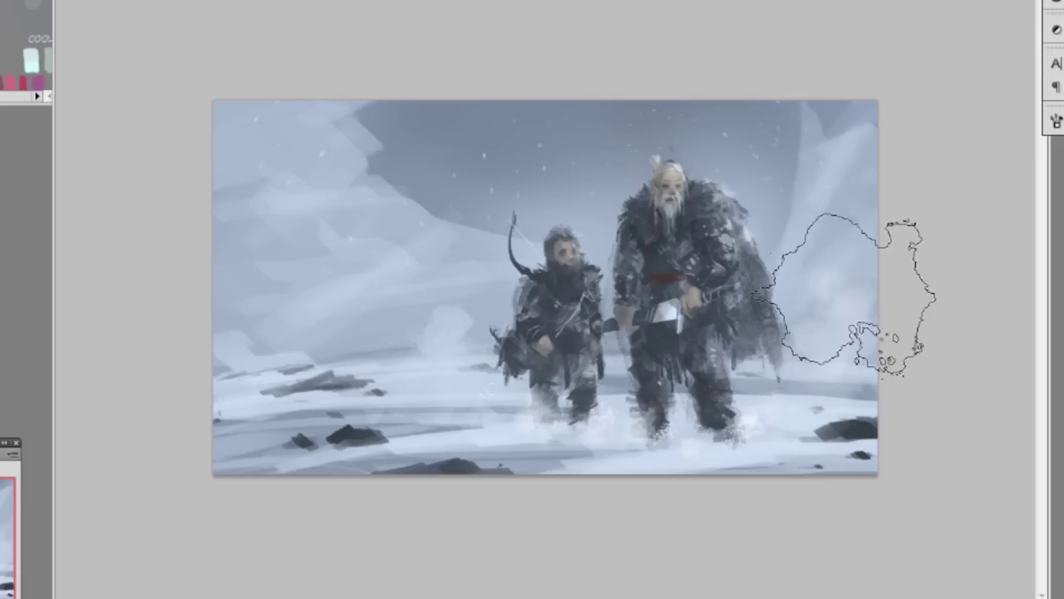